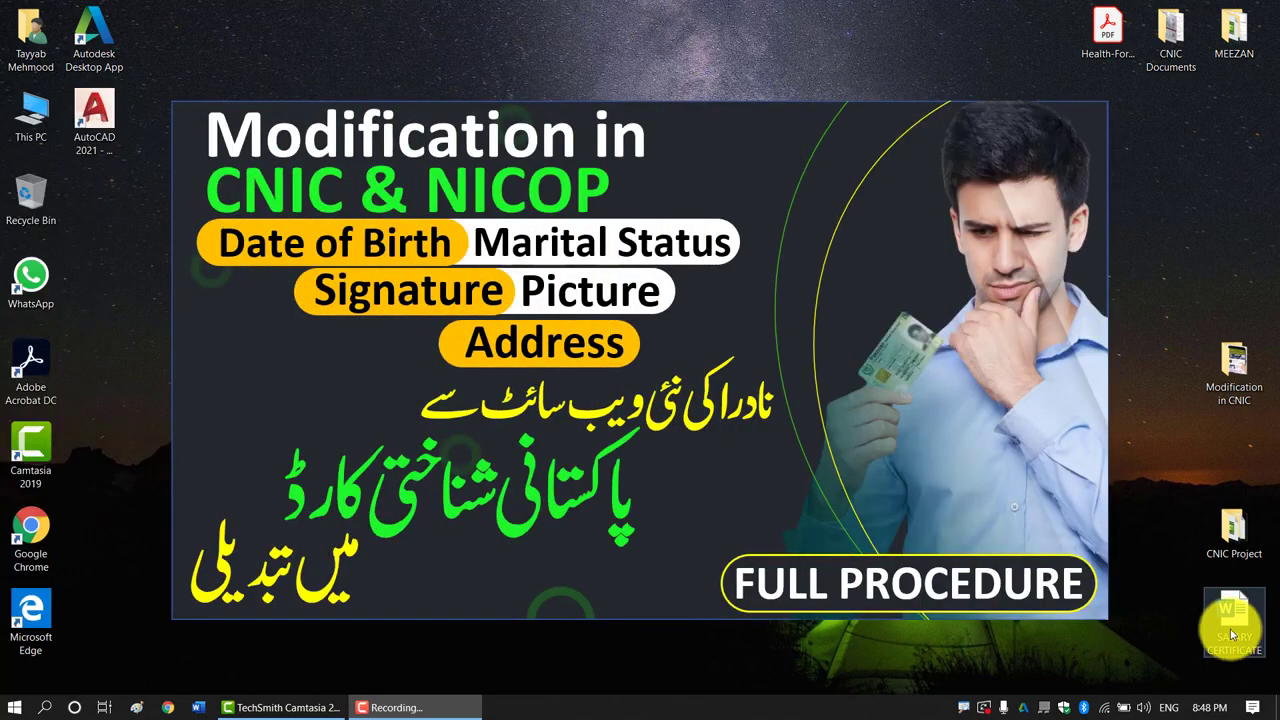
Open id.nadra.gov.pk in Google Chrome and dismiss the identity-theft attention notice
double_click(1231, 634)
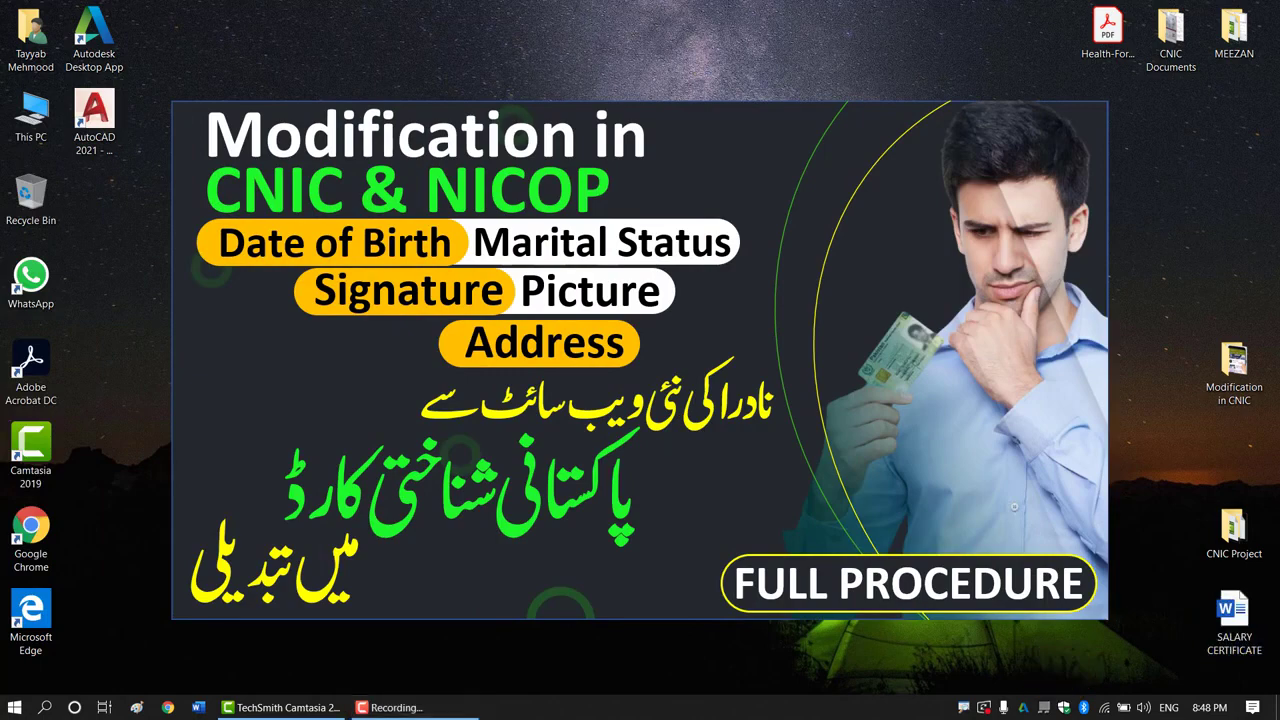
left_click(51, 536)
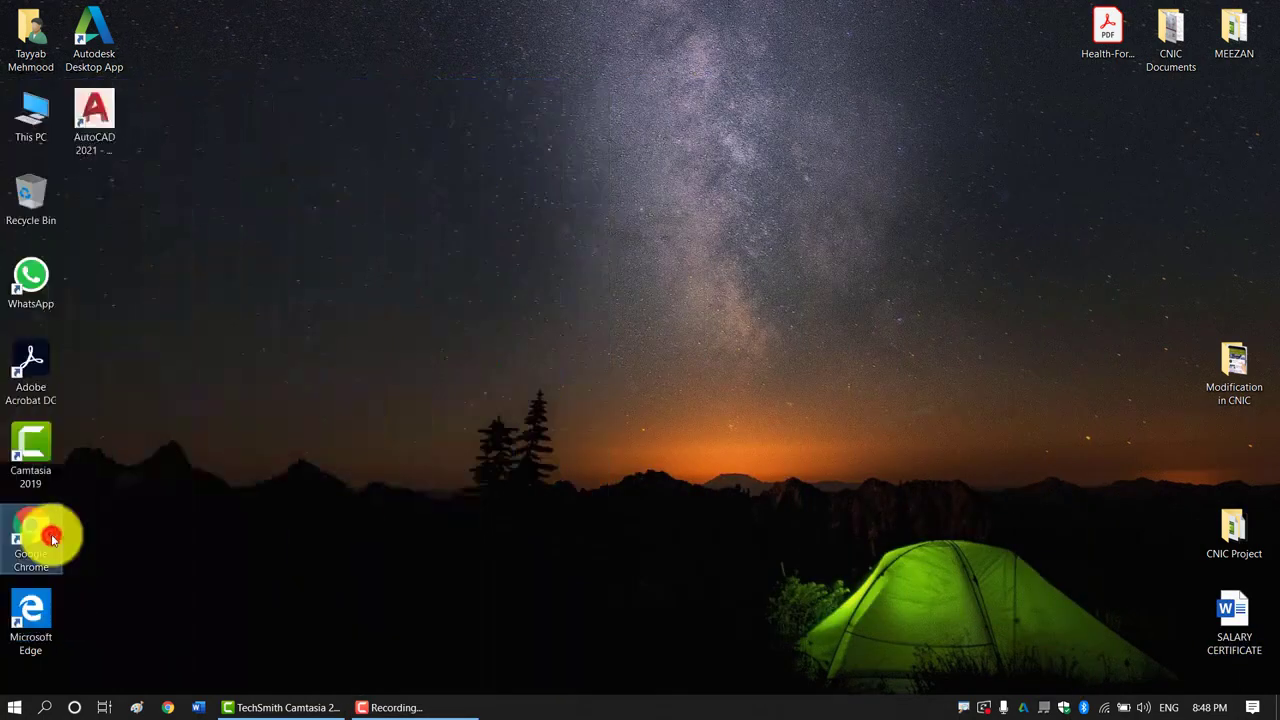
left_click(51, 536)
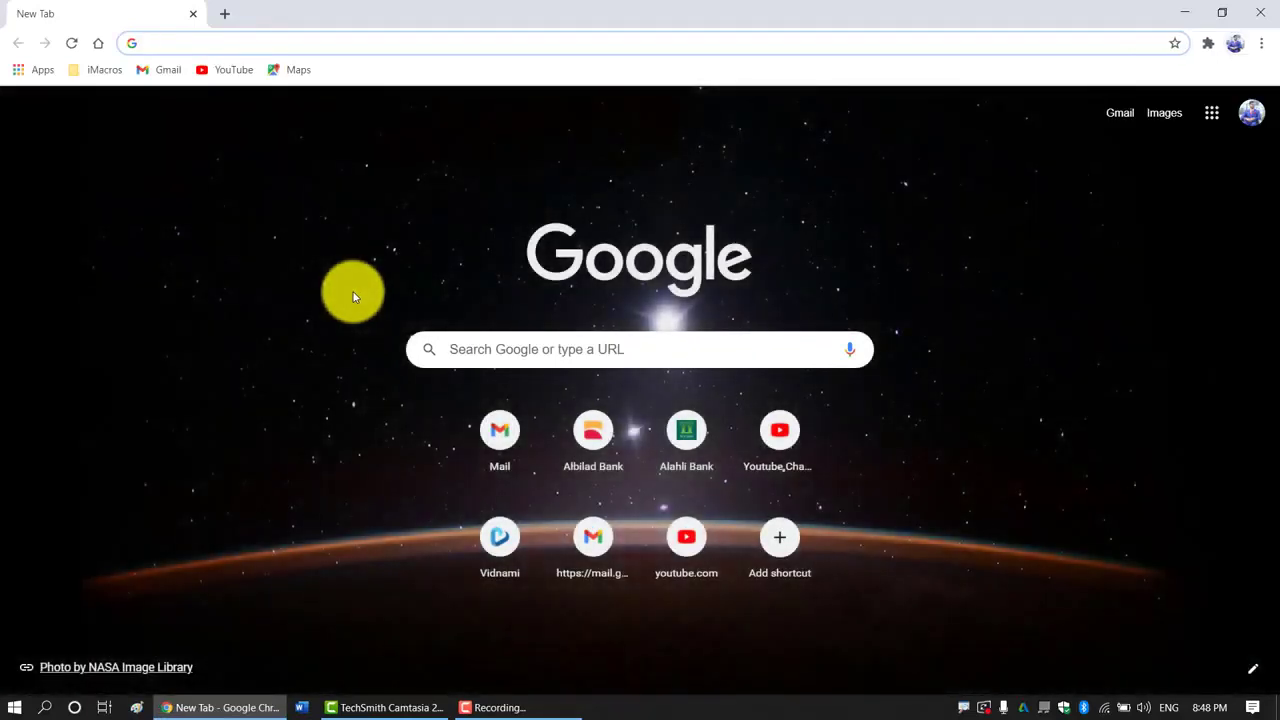
type("id.nadra.gov.pk")
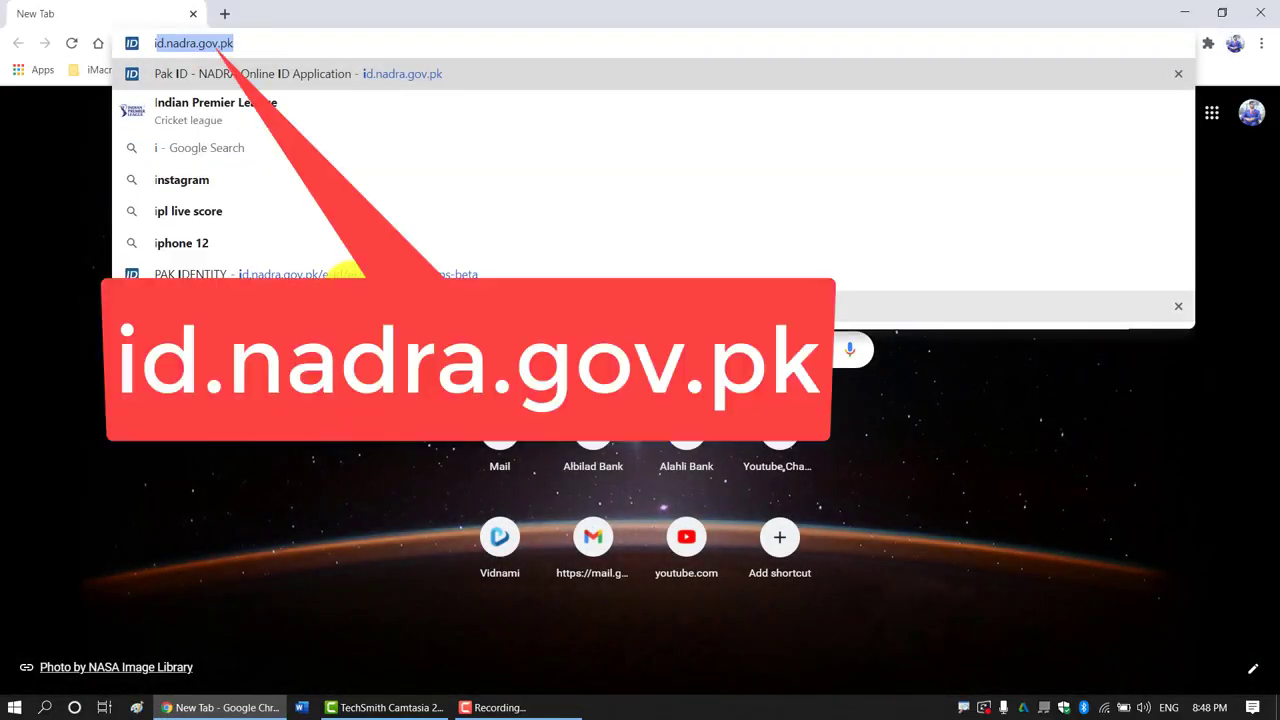
key("Return")
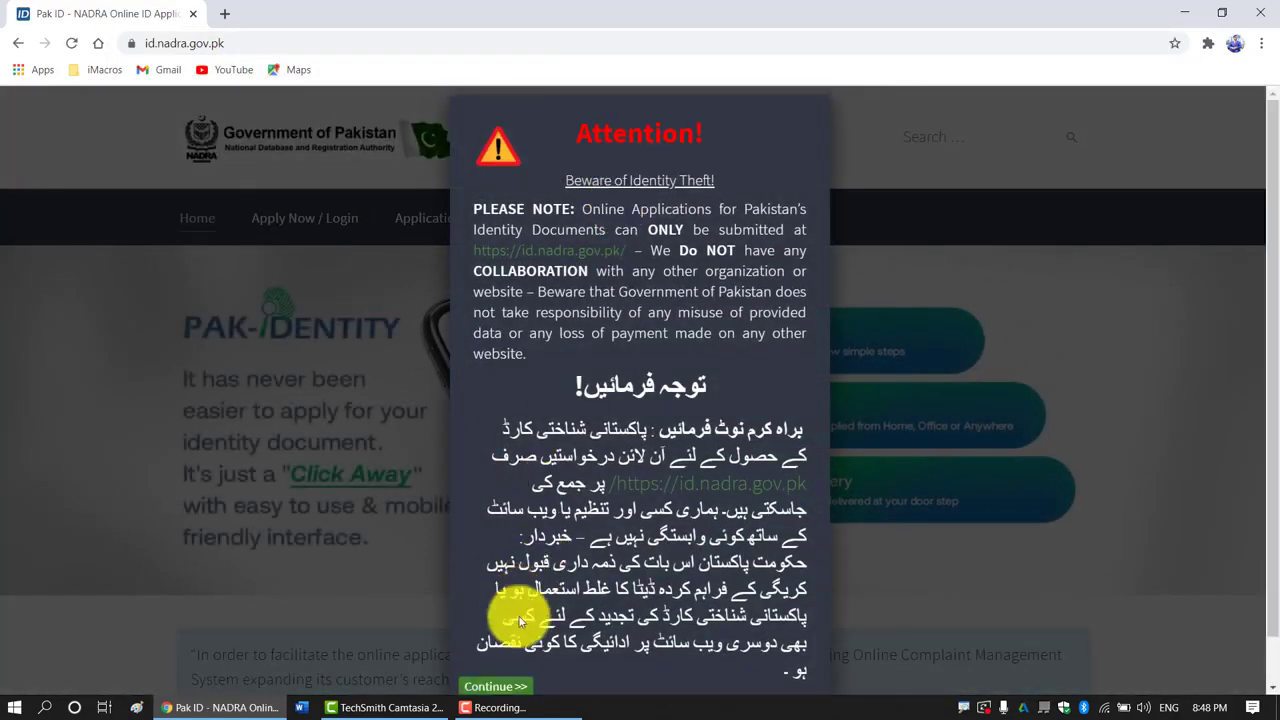
left_click(493, 684)
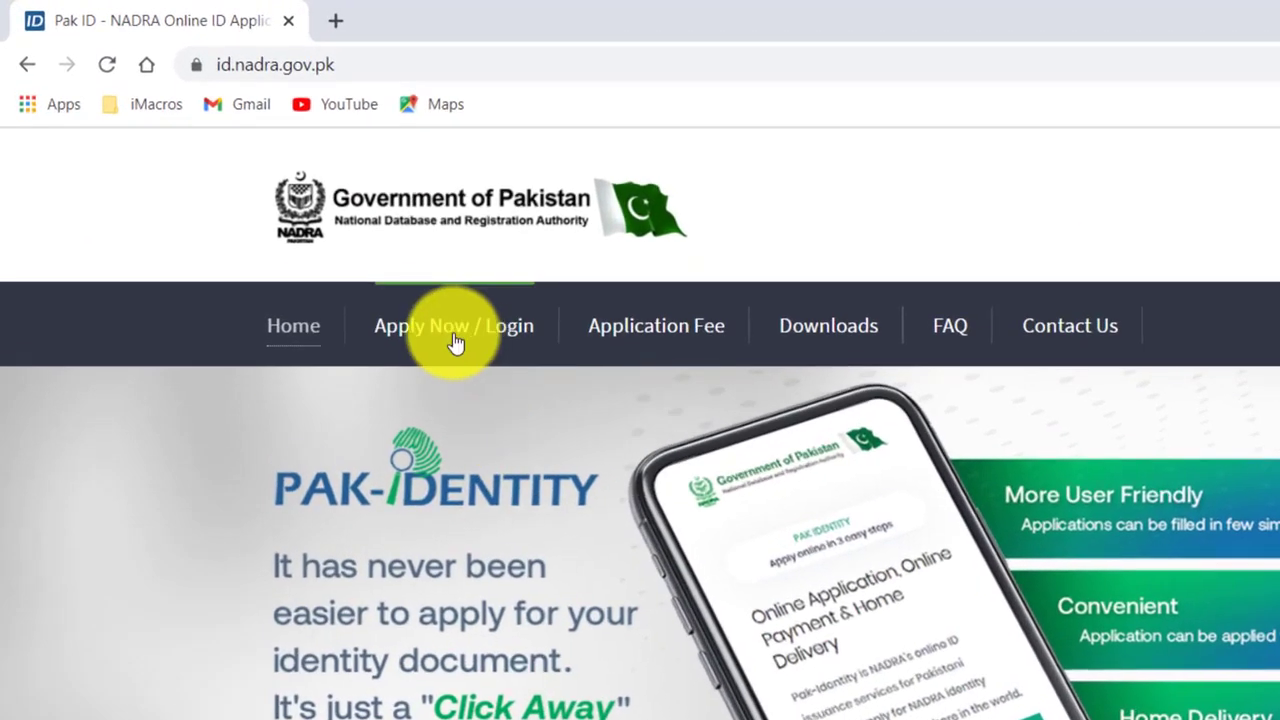
Go to the Apply Now / Login portal and look over the Register An Account sign-up form
left_click(455, 335)
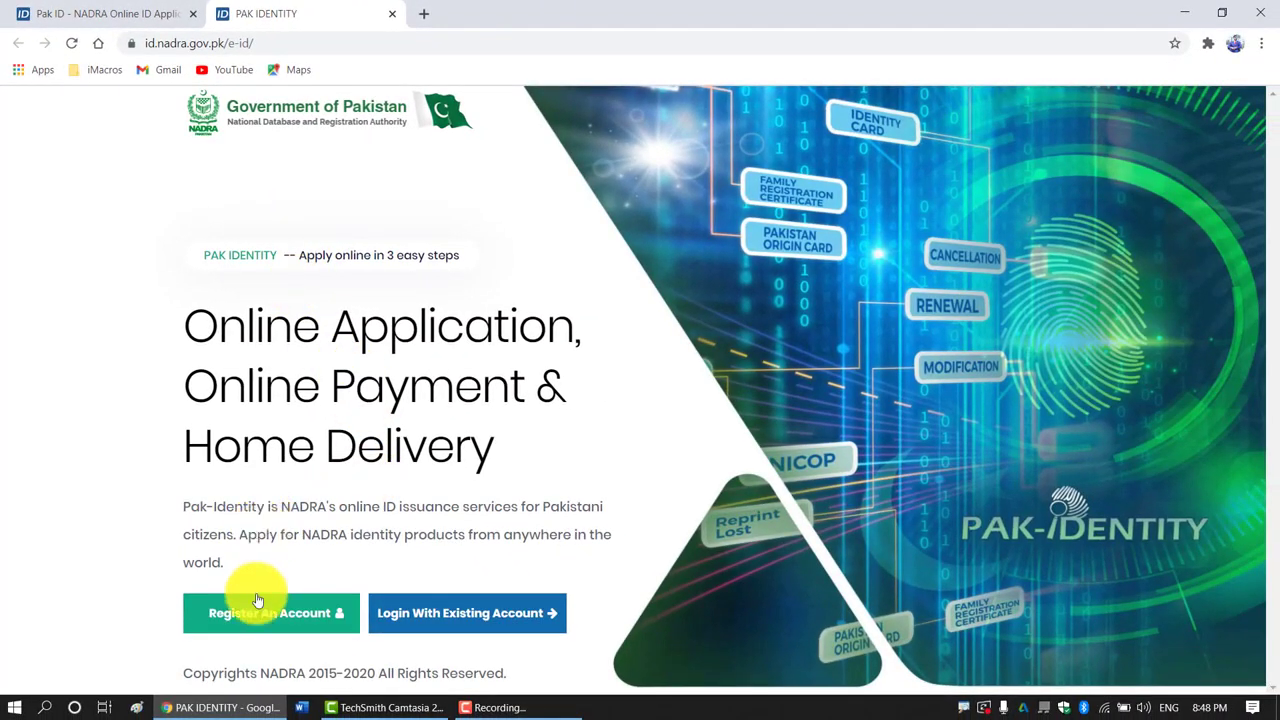
left_click(265, 613)
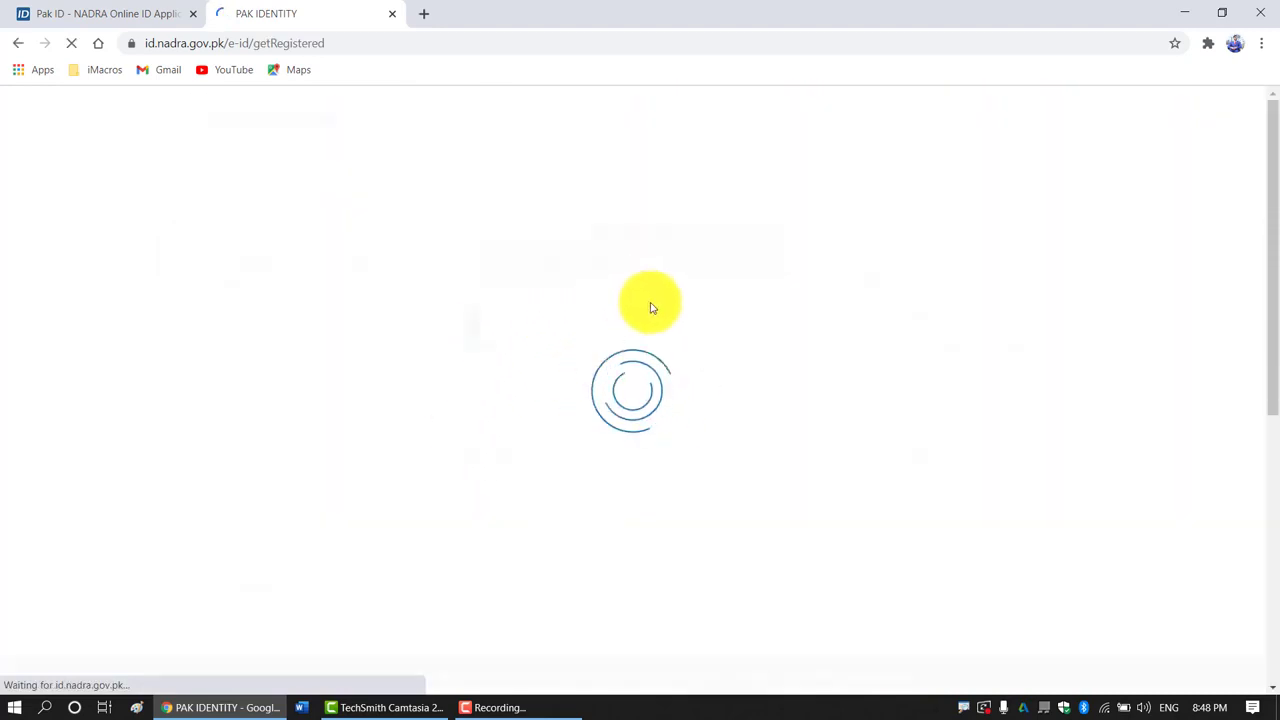
scroll(634, 380, "down", 3)
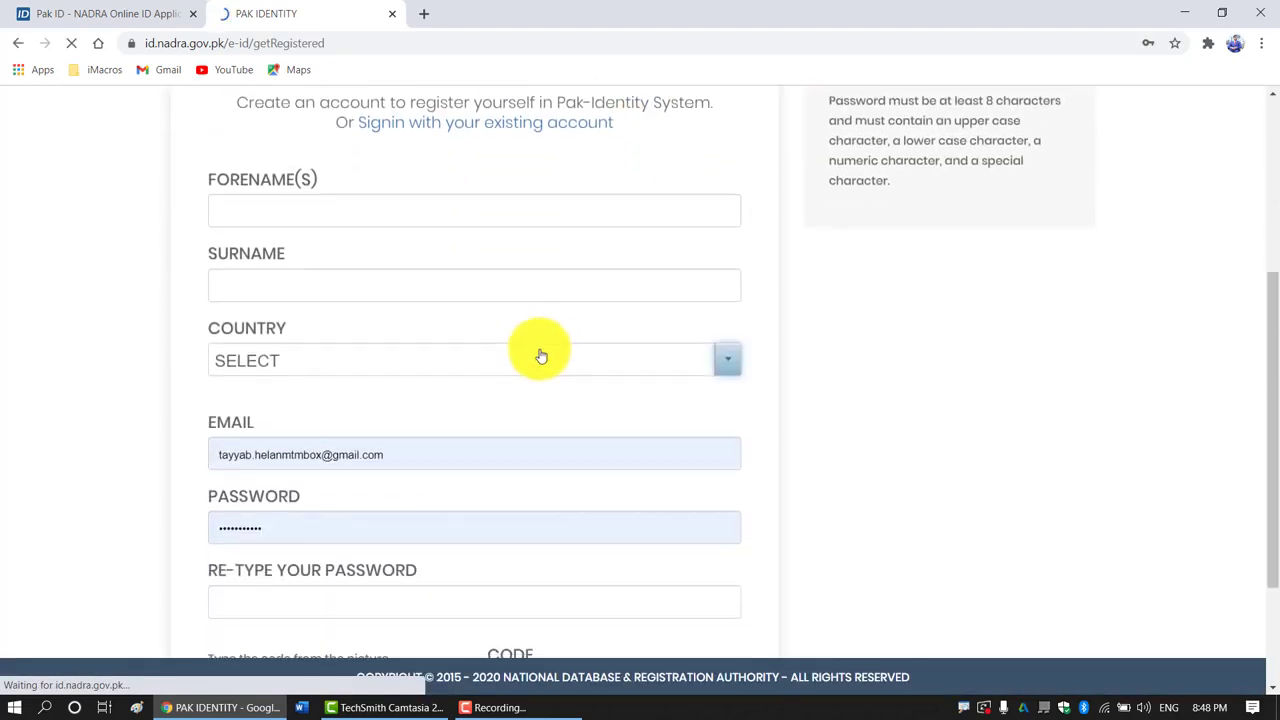
scroll(537, 351, "down", 2)
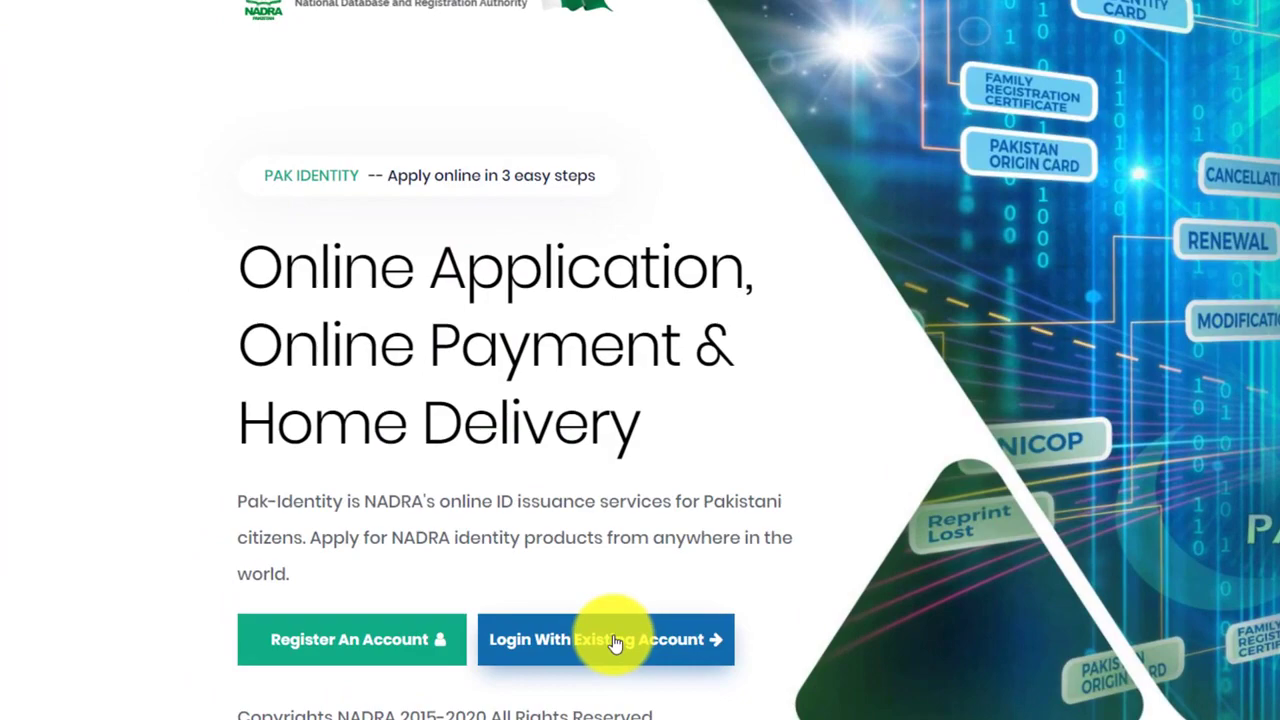
Log in to the existing account with the captcha code and accept the Terms and Conditions
left_click(474, 613)
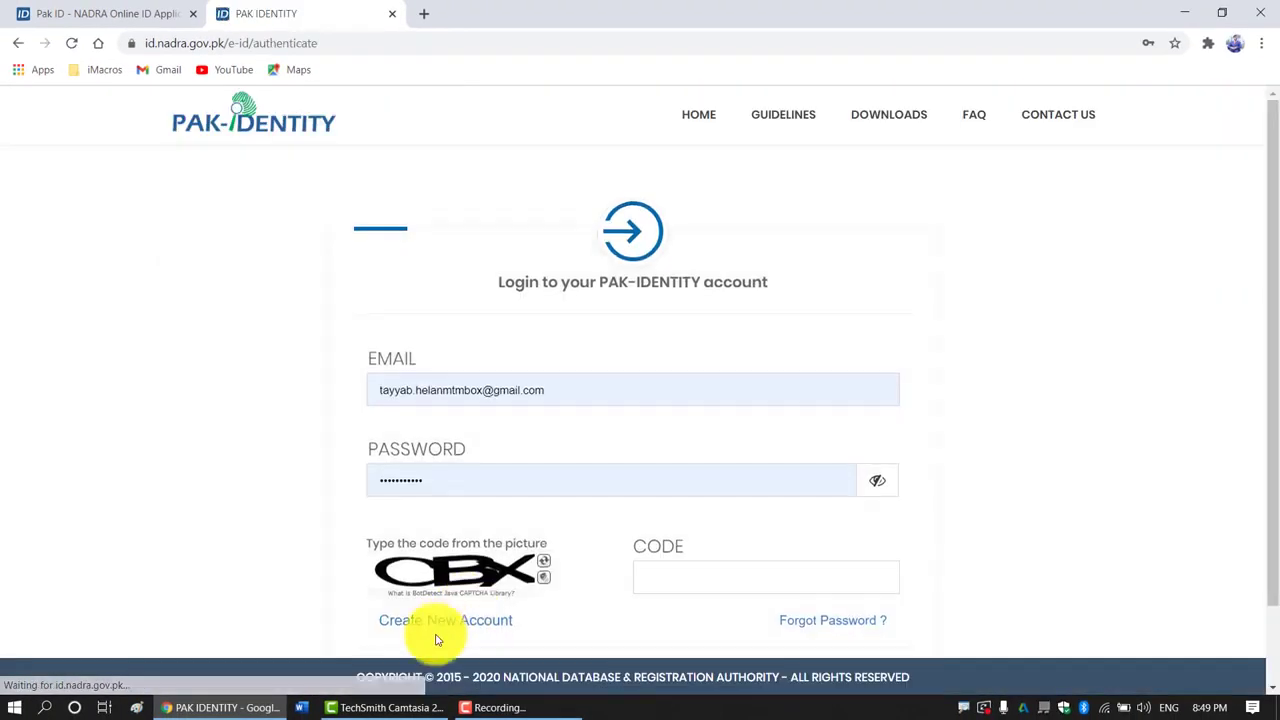
left_click(680, 579)
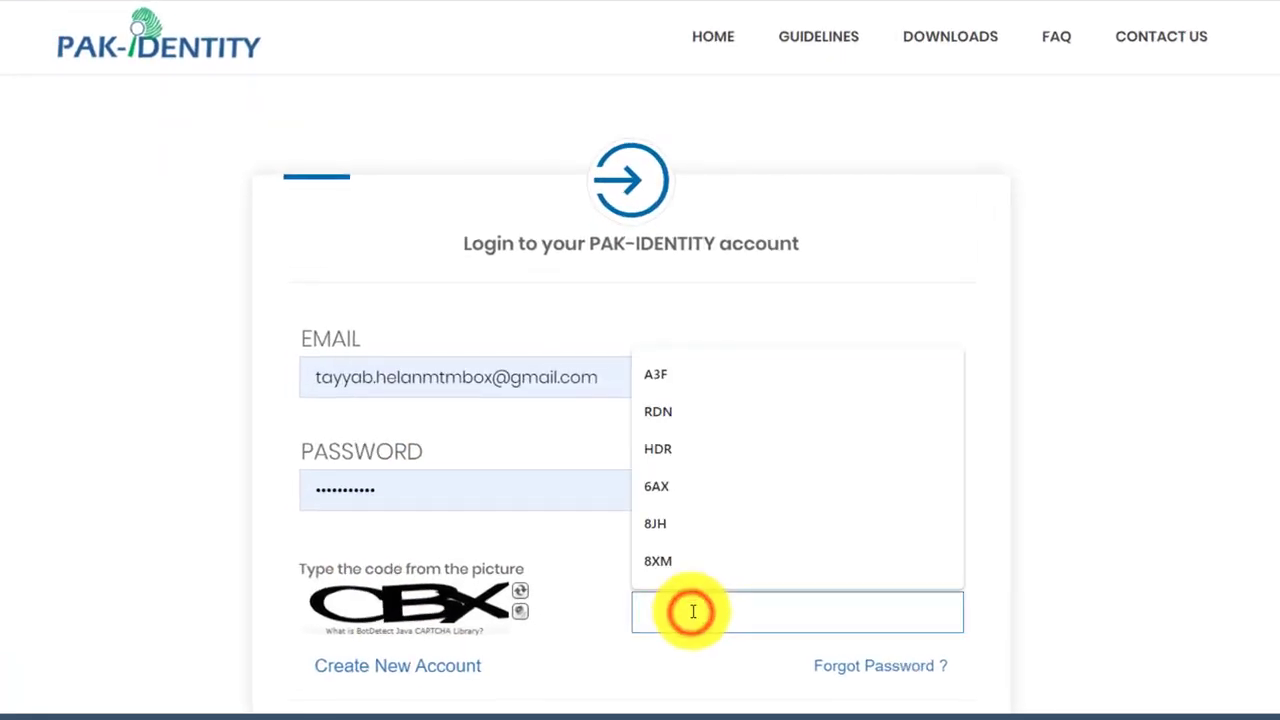
type("CB")
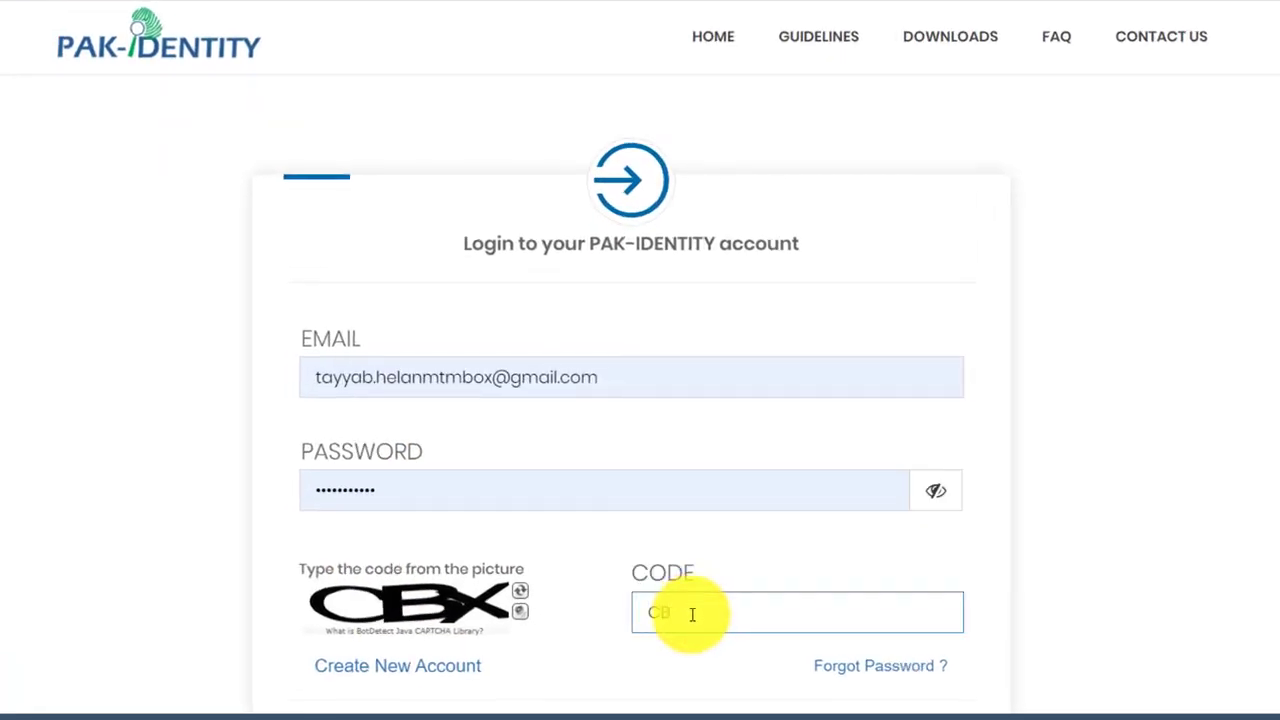
type("X")
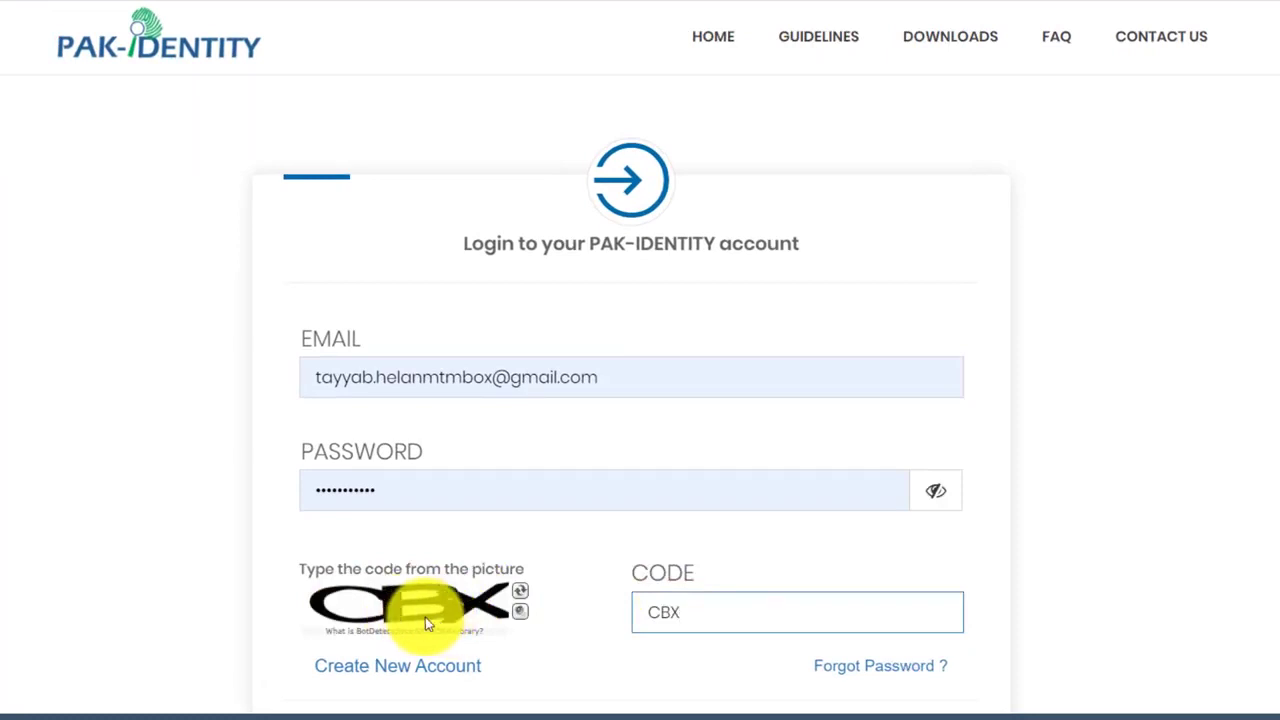
scroll(738, 620, "down", 1)
left_click(646, 630)
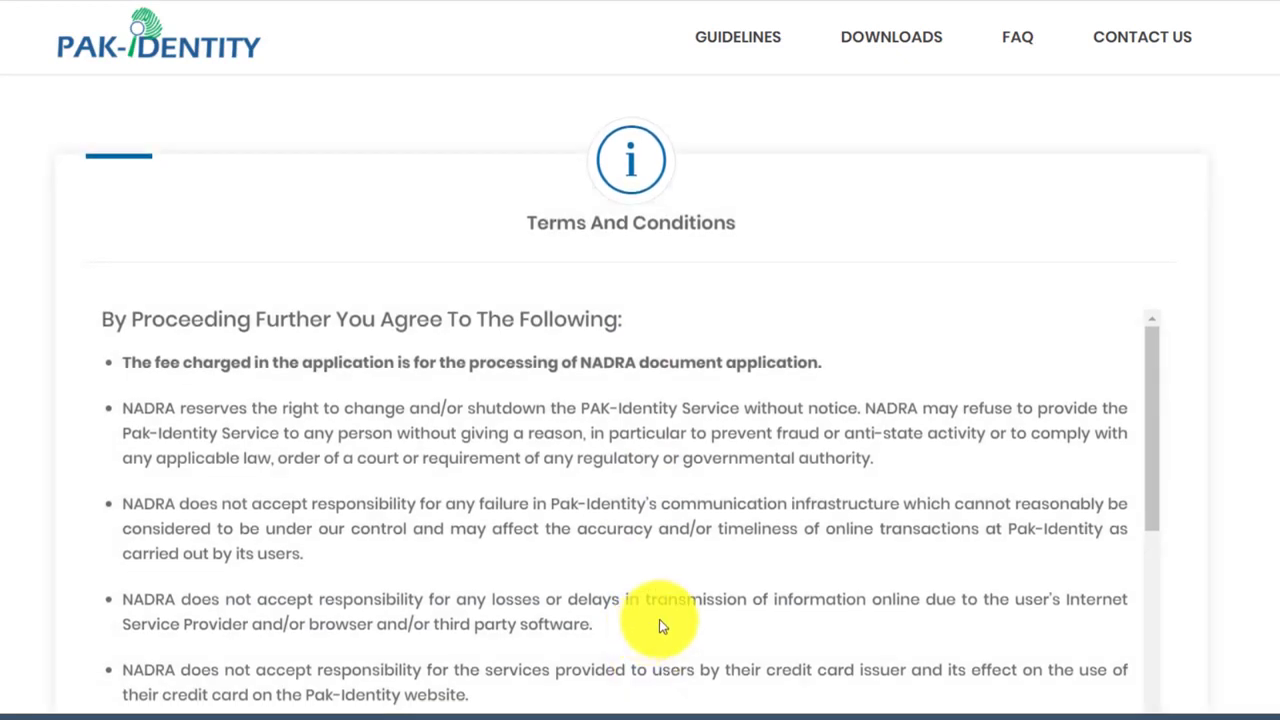
scroll(749, 523, "down", 10)
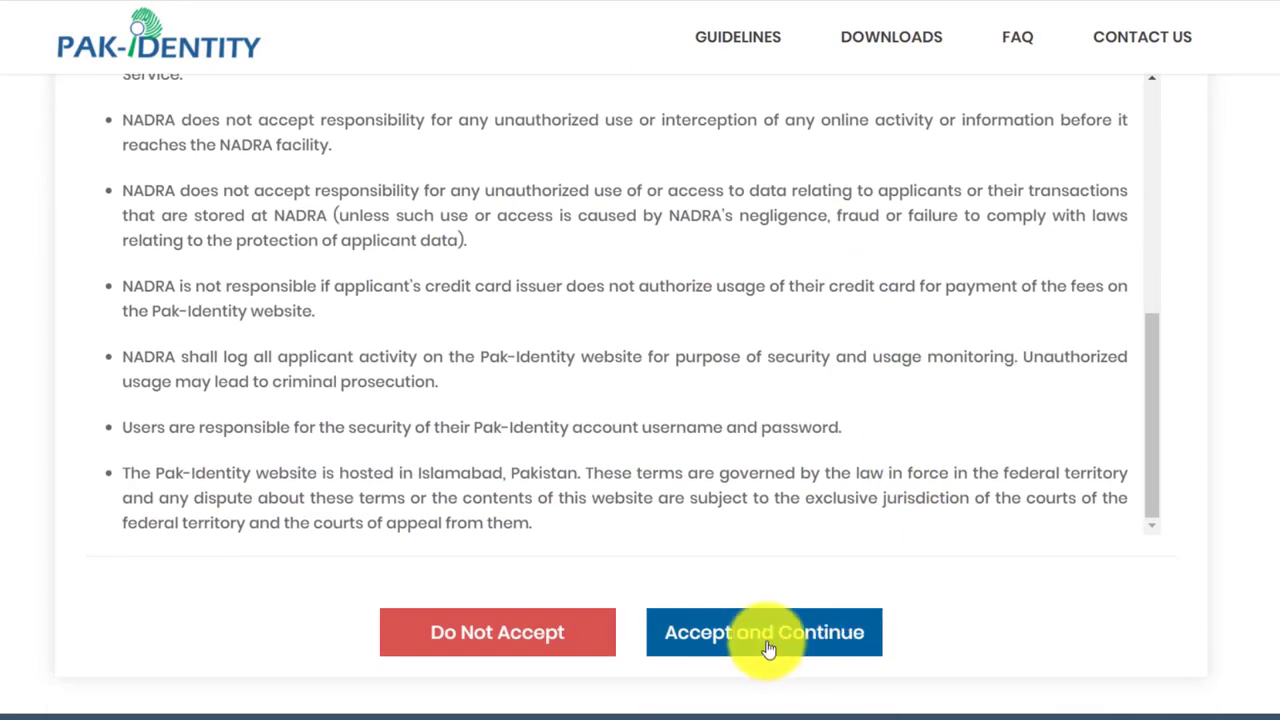
left_click(768, 648)
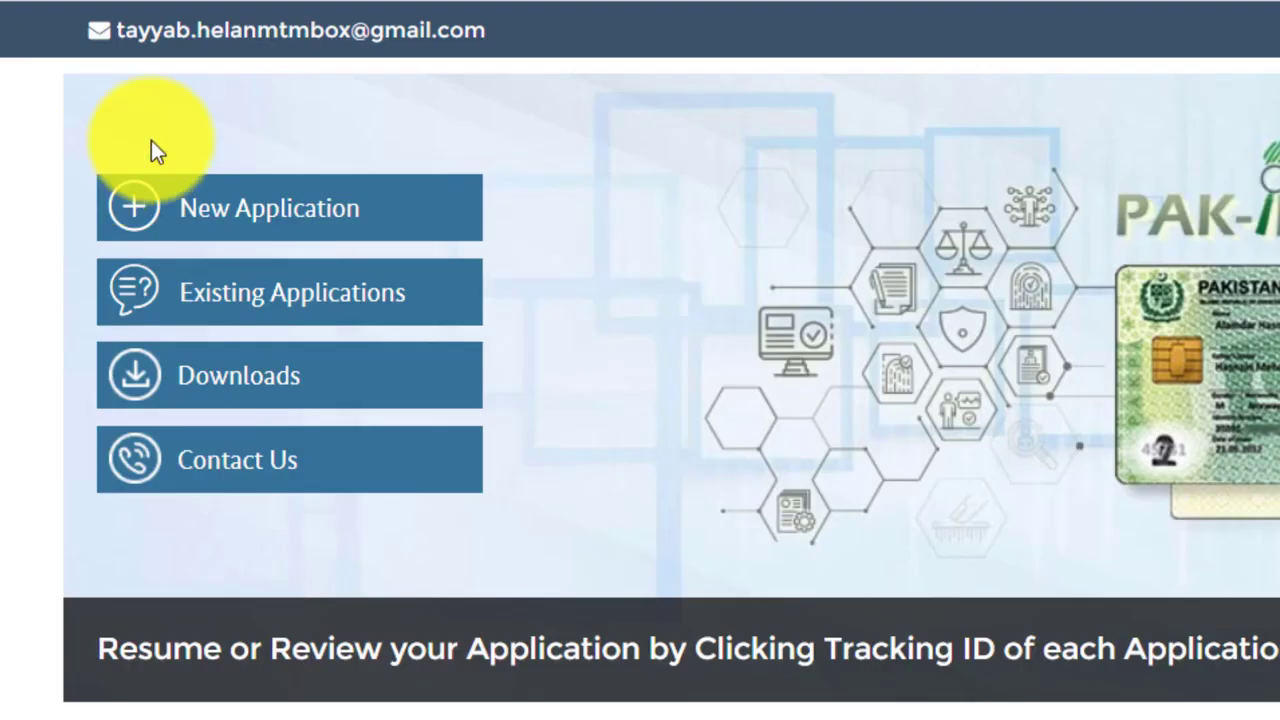
Start a new application and choose 'Verification of existing Identity Document'
left_click(244, 222)
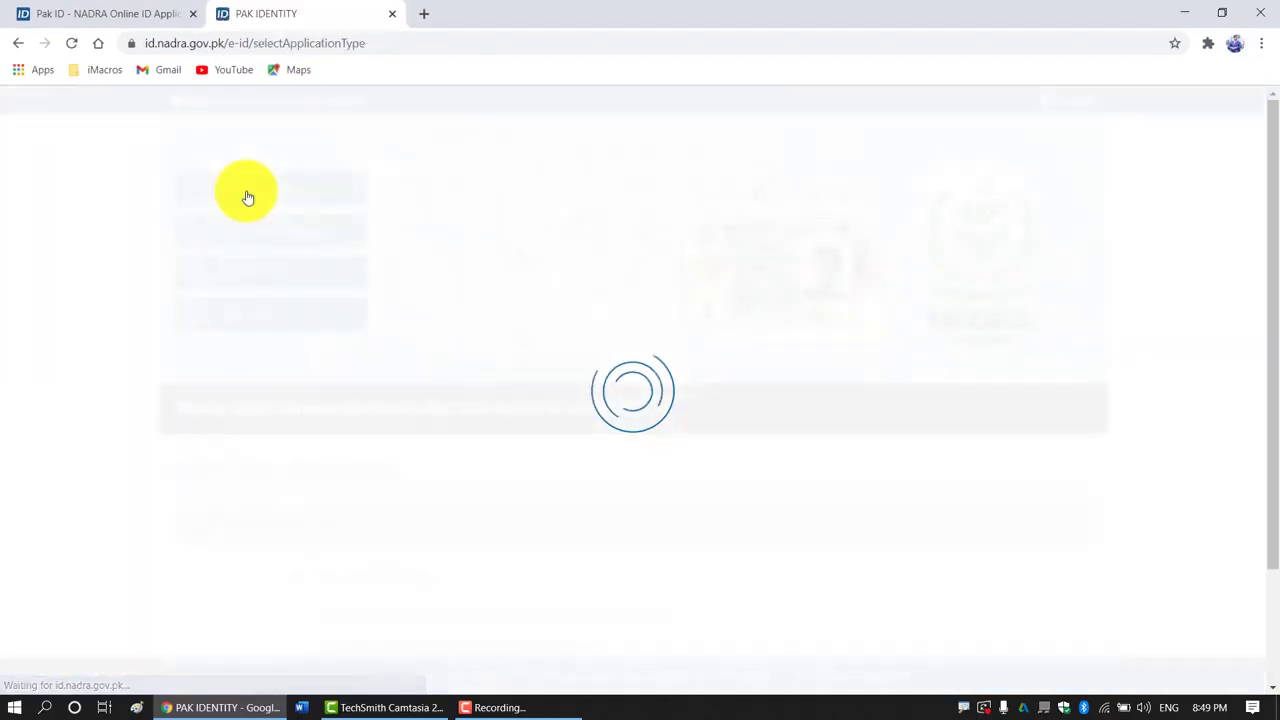
scroll(382, 444, "down", 2)
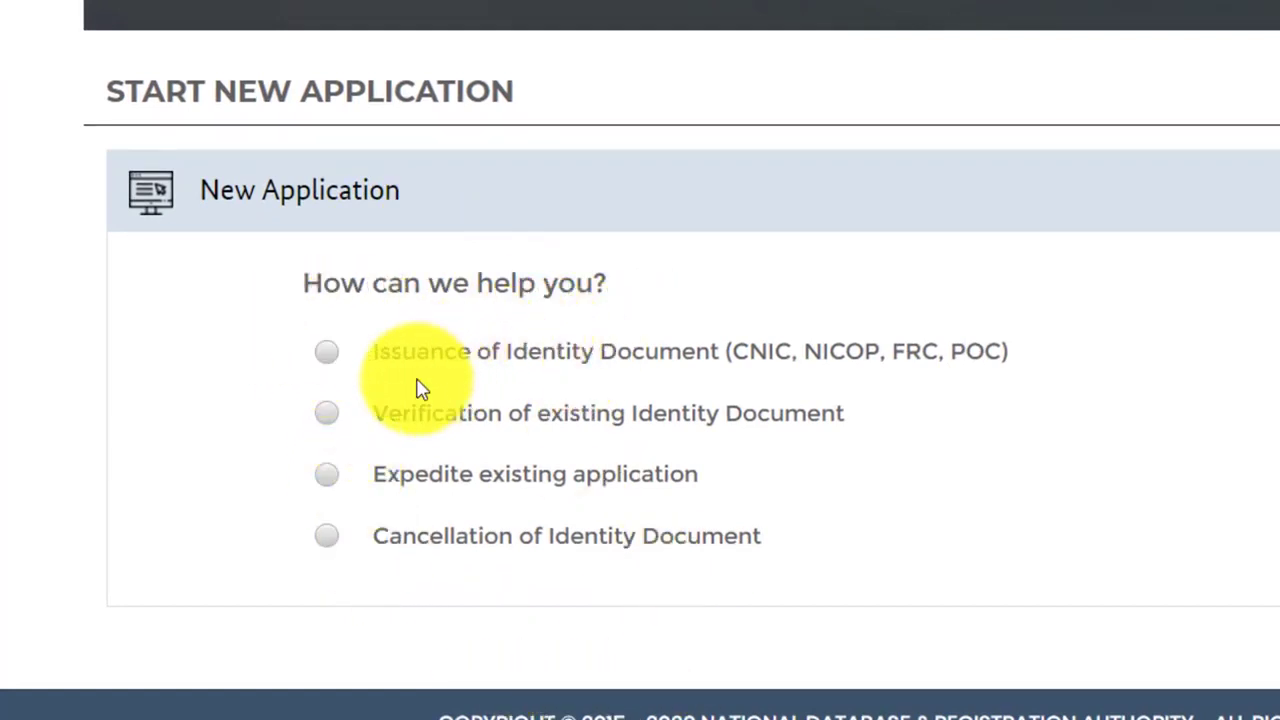
left_click_drag(291, 335, 1028, 372)
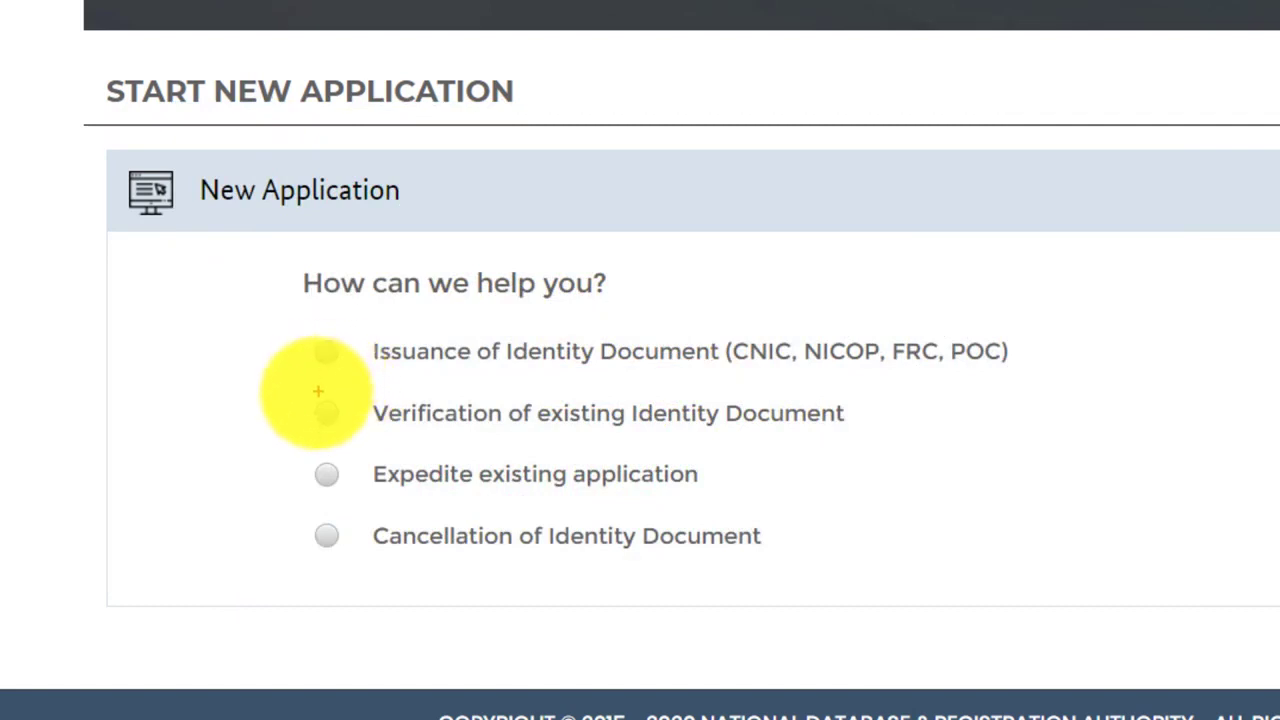
left_click_drag(299, 394, 855, 443)
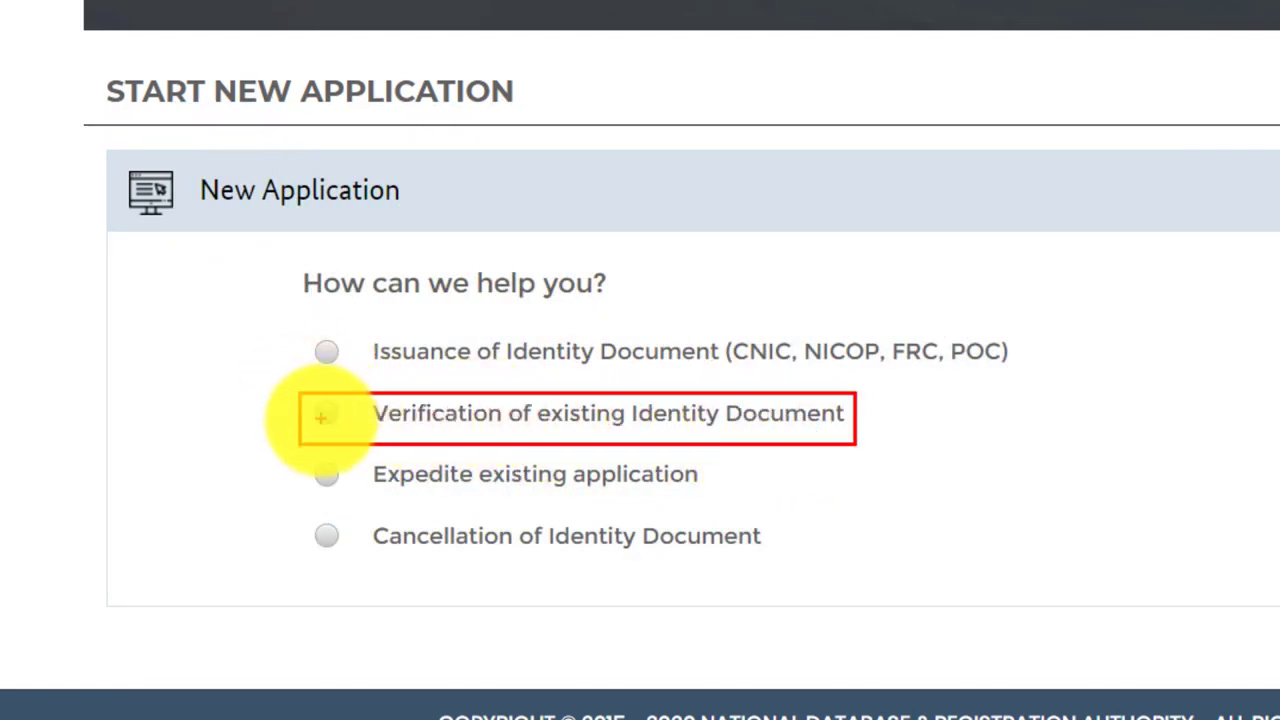
left_click(330, 418)
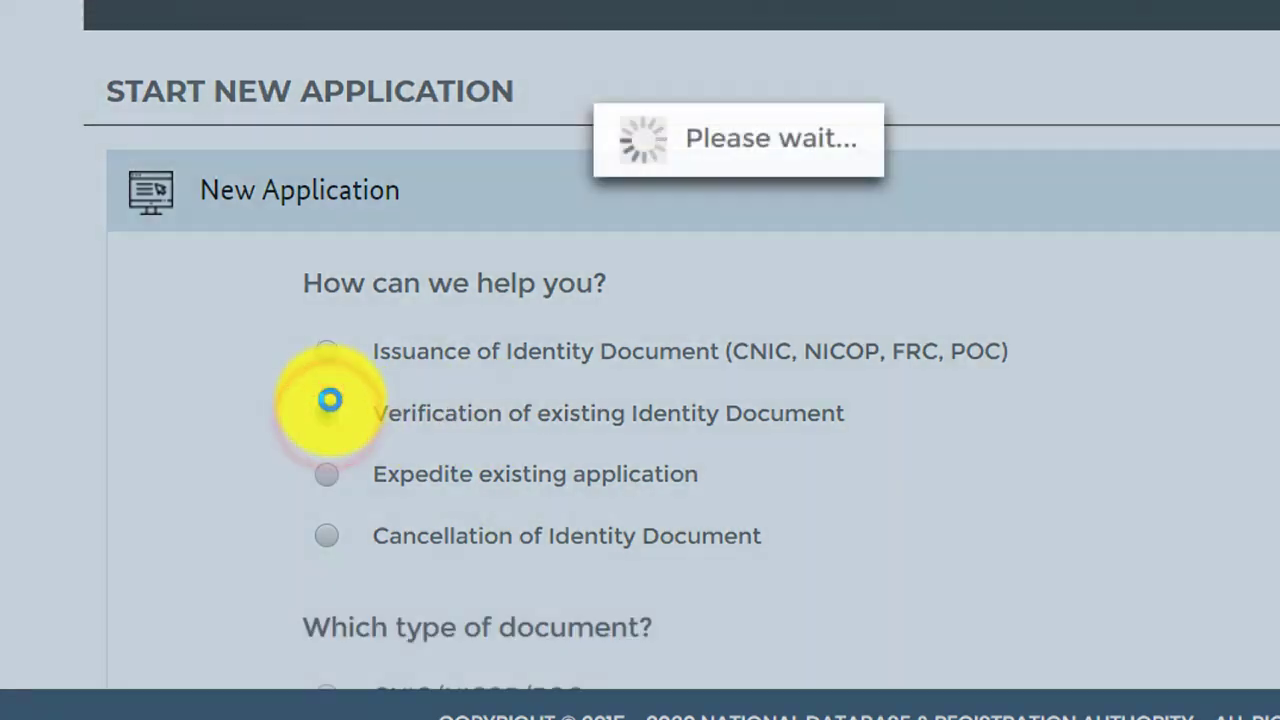
Pick CNIC/NICOP/POC as the document type and start the verification application
scroll(332, 414, "down", 2)
scroll(340, 420, "down", 2)
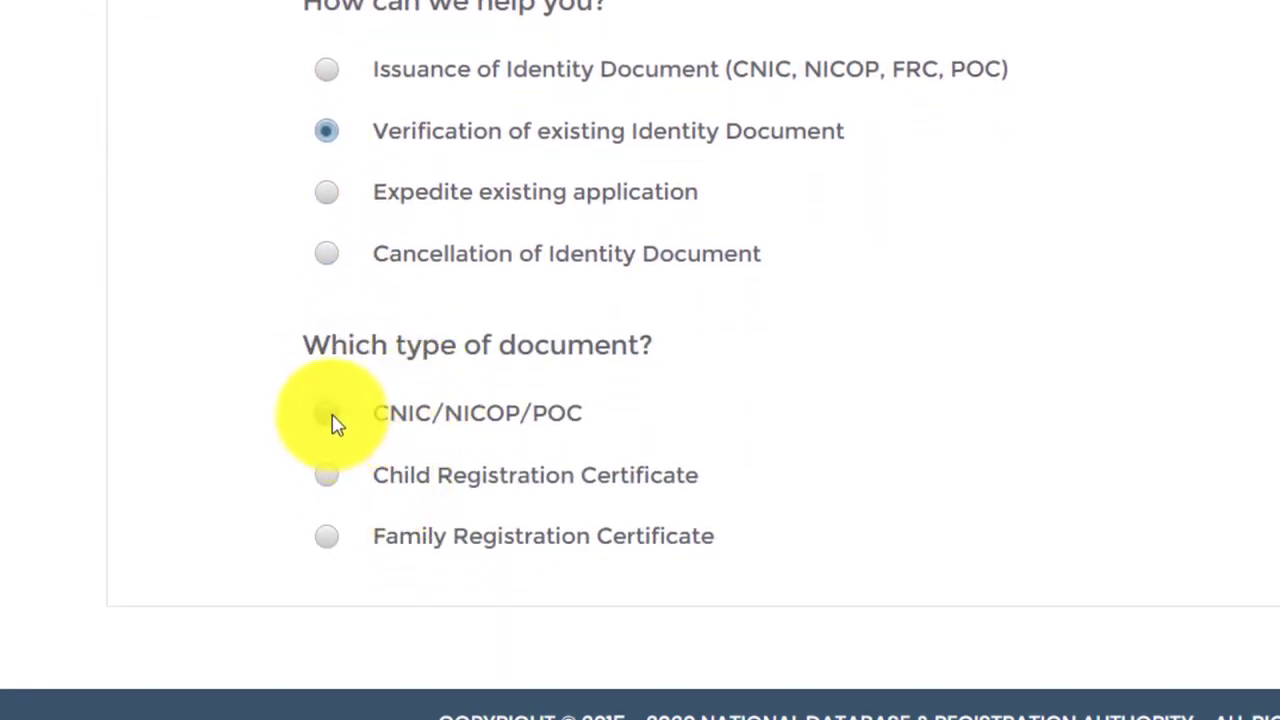
left_click(298, 393)
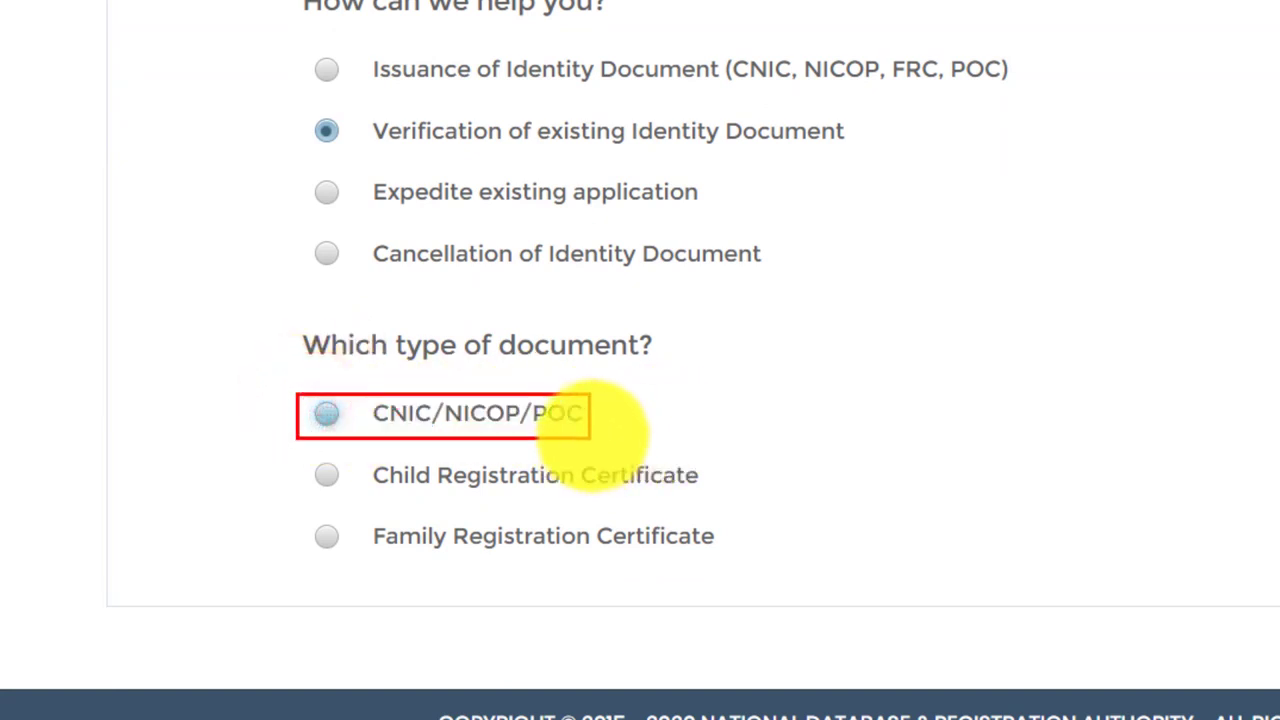
left_click(308, 456)
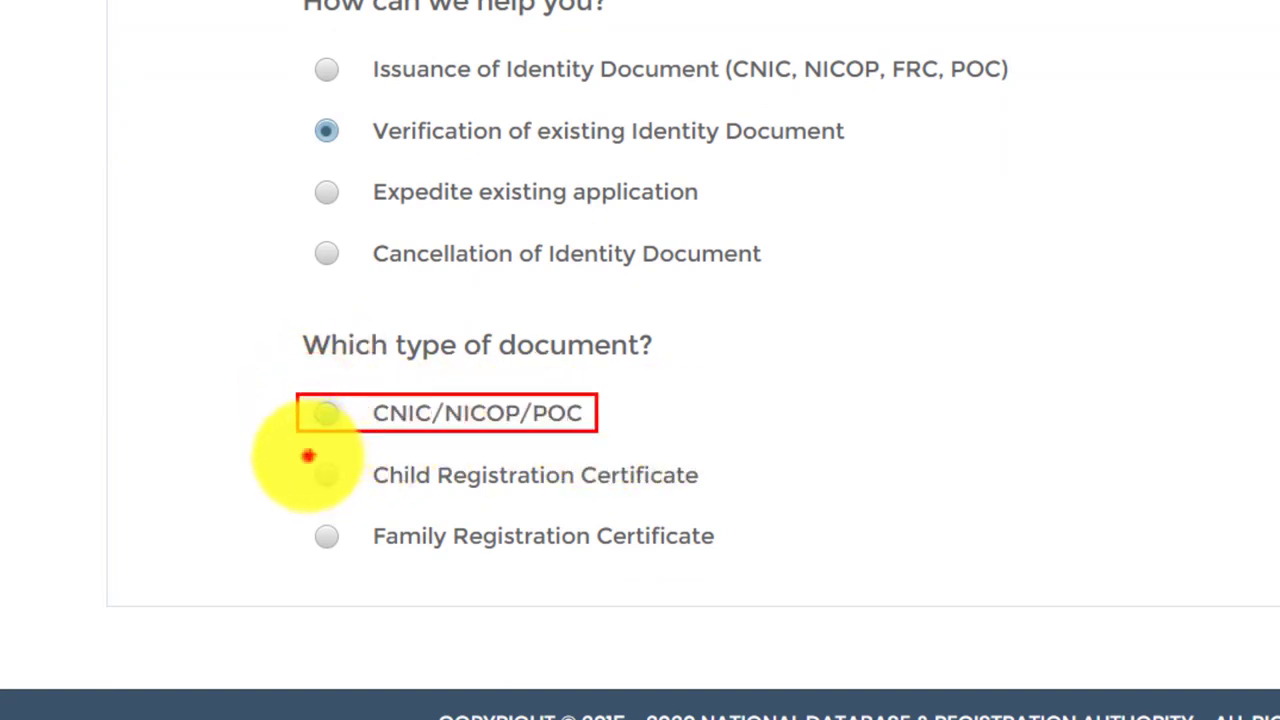
left_click(300, 516)
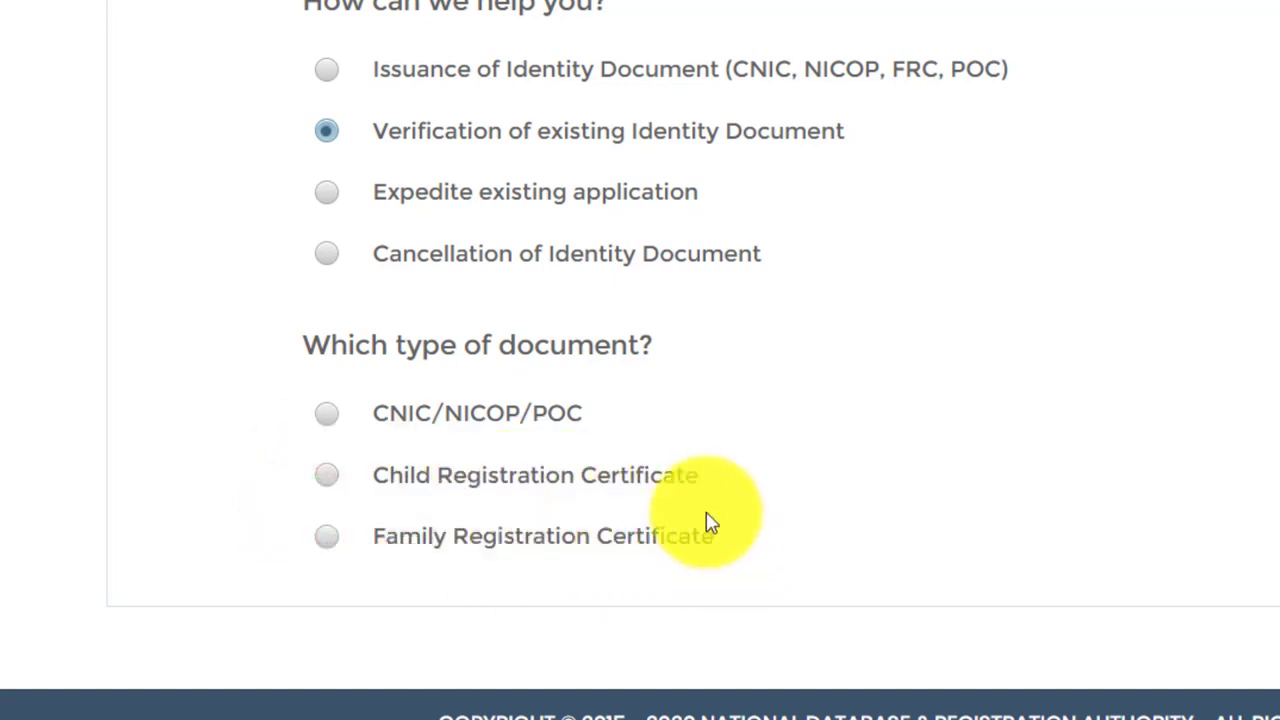
left_click(330, 416)
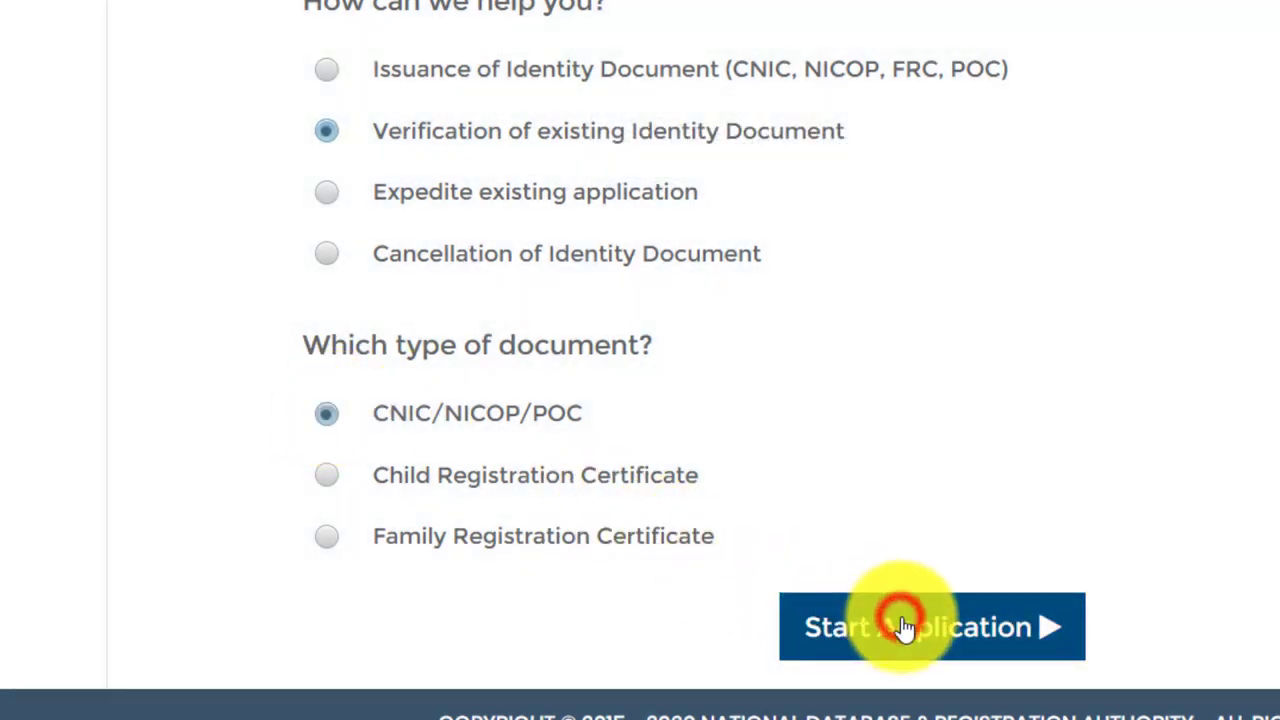
left_click(905, 627)
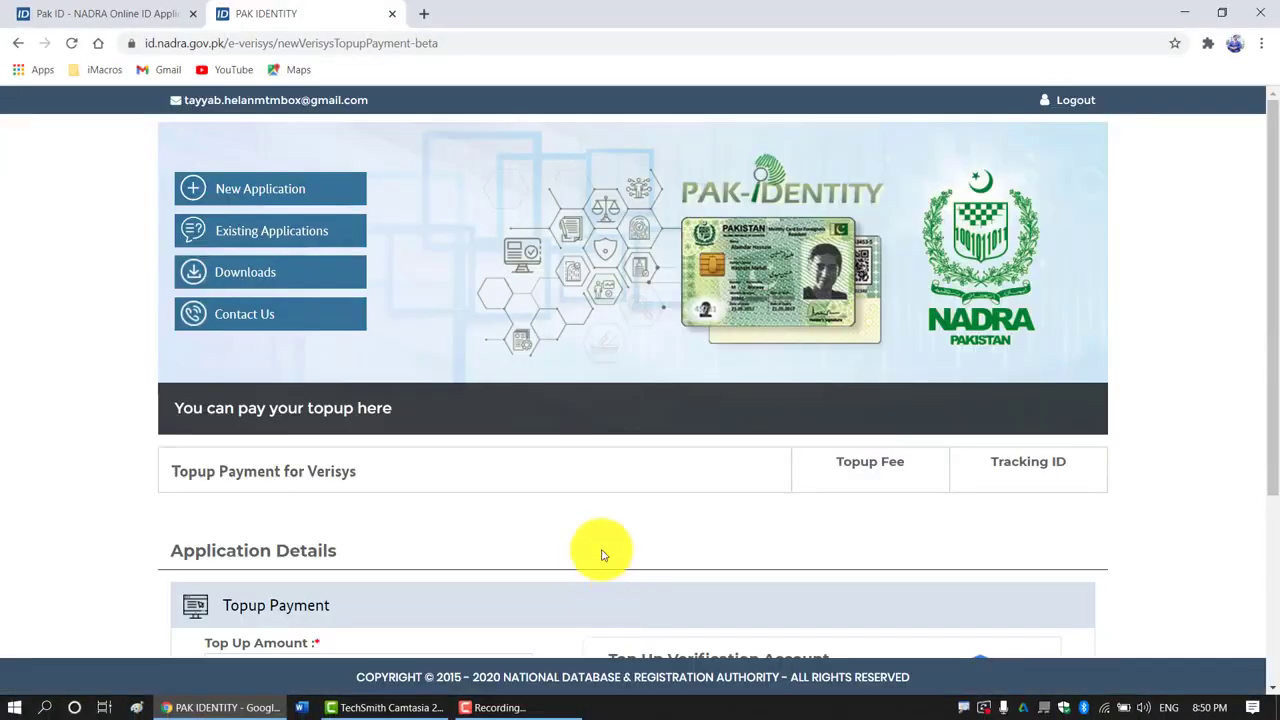
Enter a 100 PKR top-up amount and choose to top up with a credit card
scroll(600, 557, "down", 3)
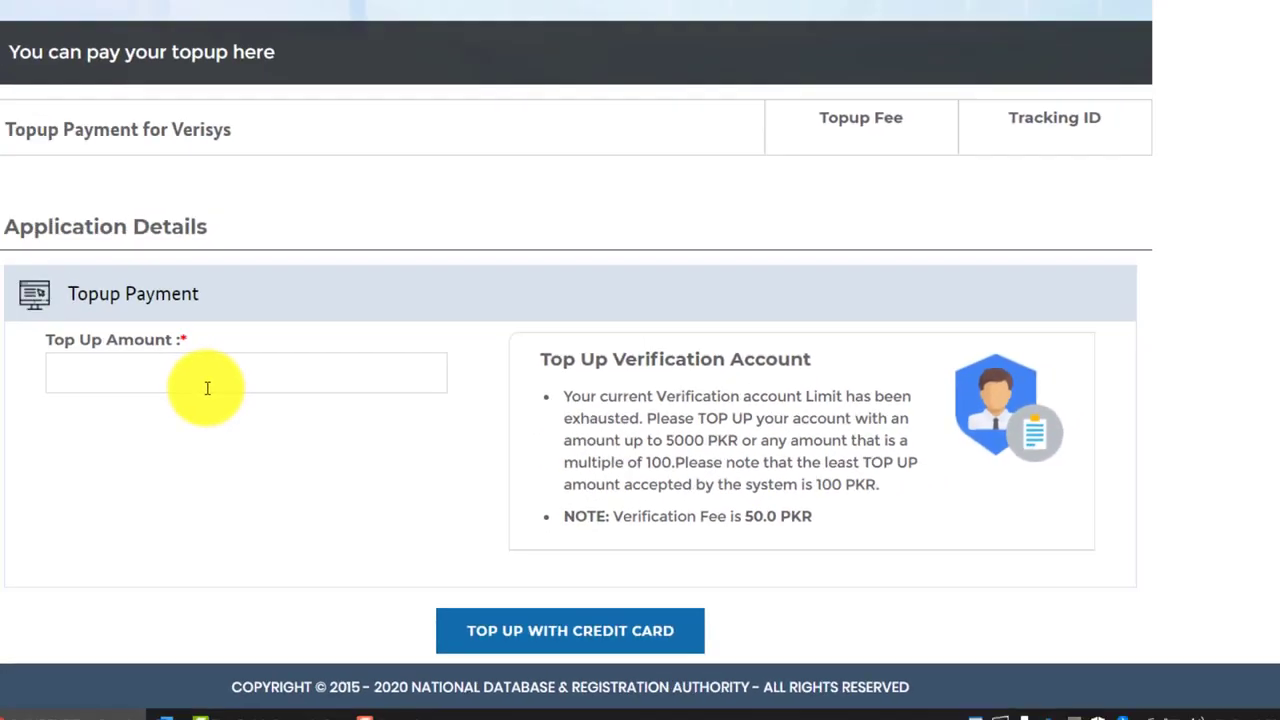
left_click(150, 293)
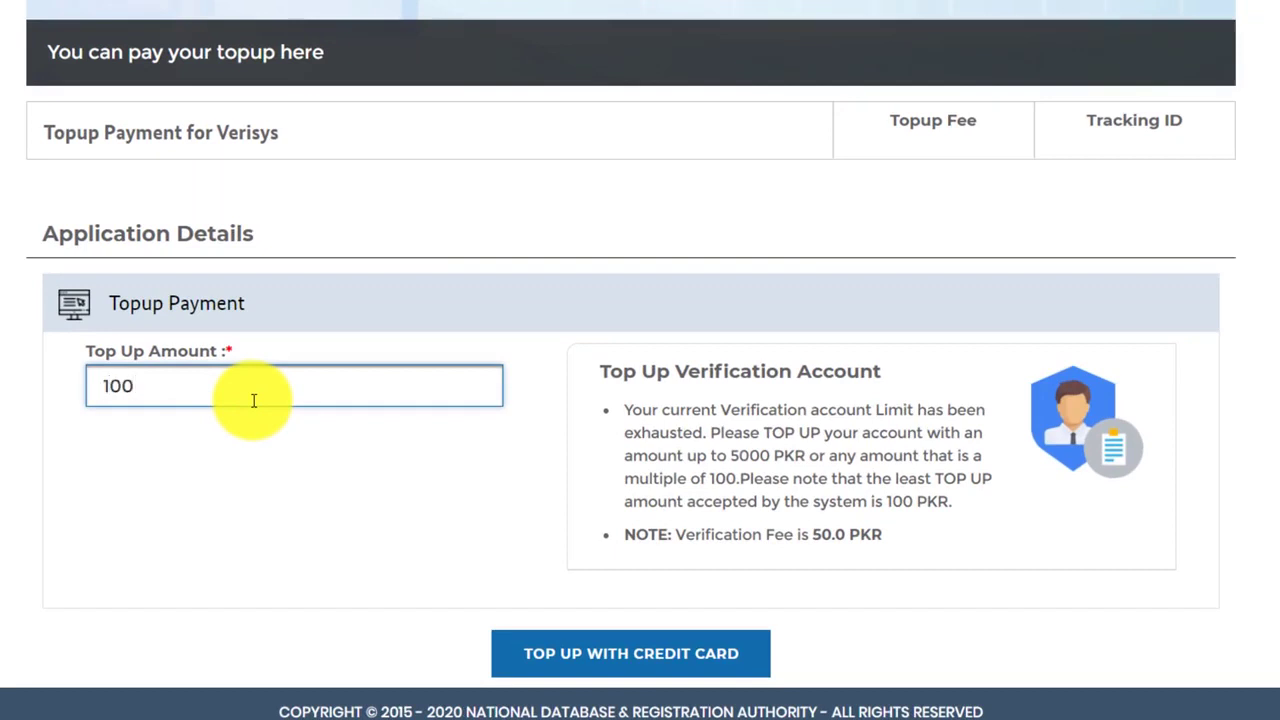
scroll(254, 400, "down", 1)
left_click(605, 614)
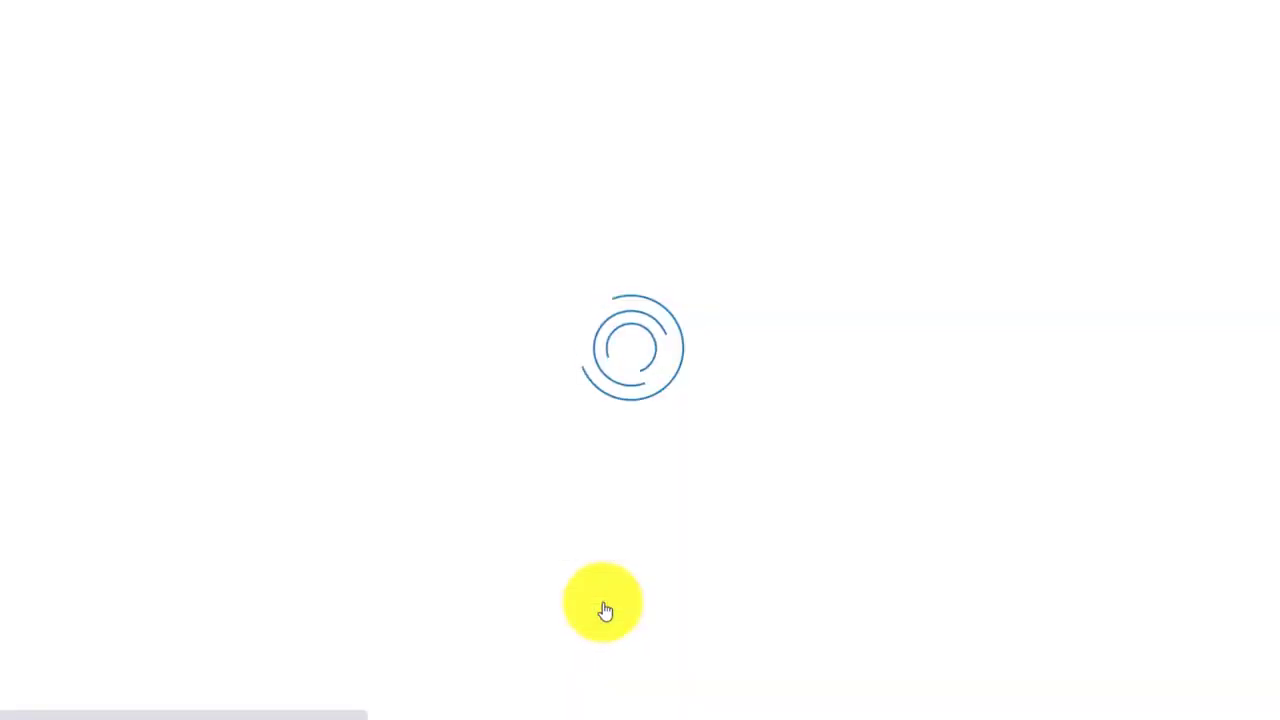
Agree to the payment terms and conditions and continue to billing information
scroll(597, 569, "down", 3)
scroll(597, 569, "down", 2)
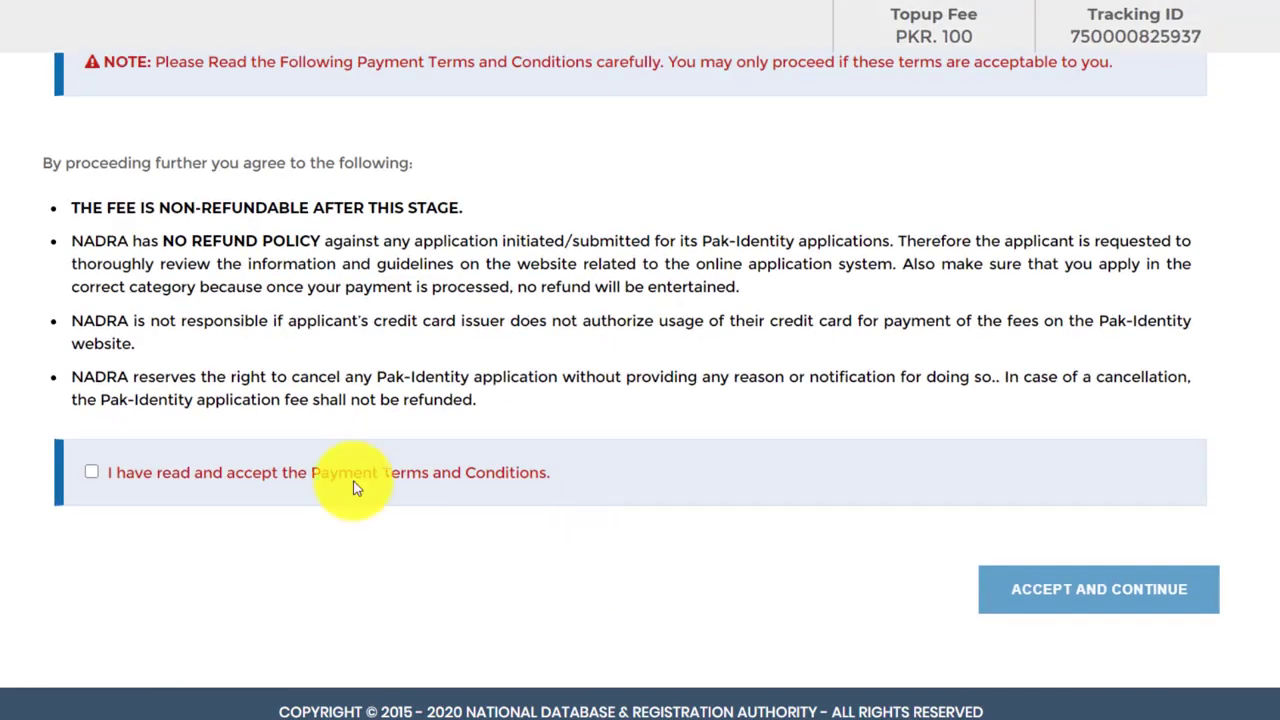
left_click(92, 471)
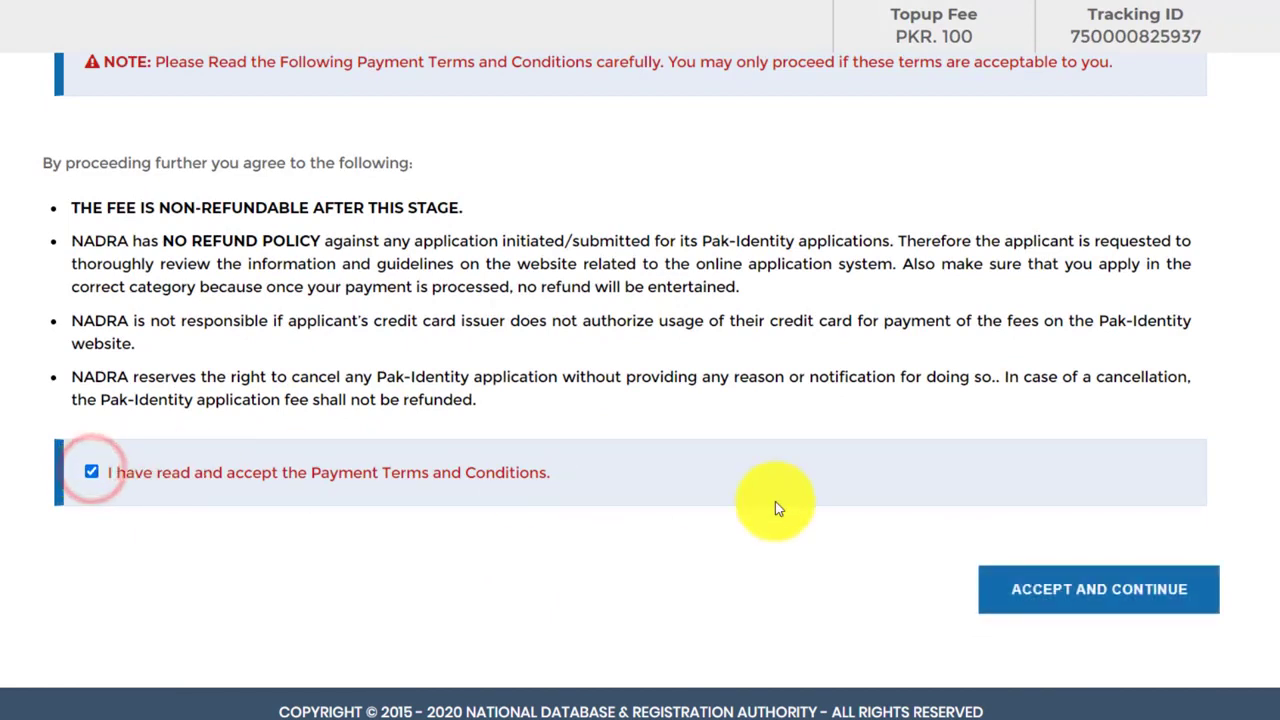
left_click(1118, 600)
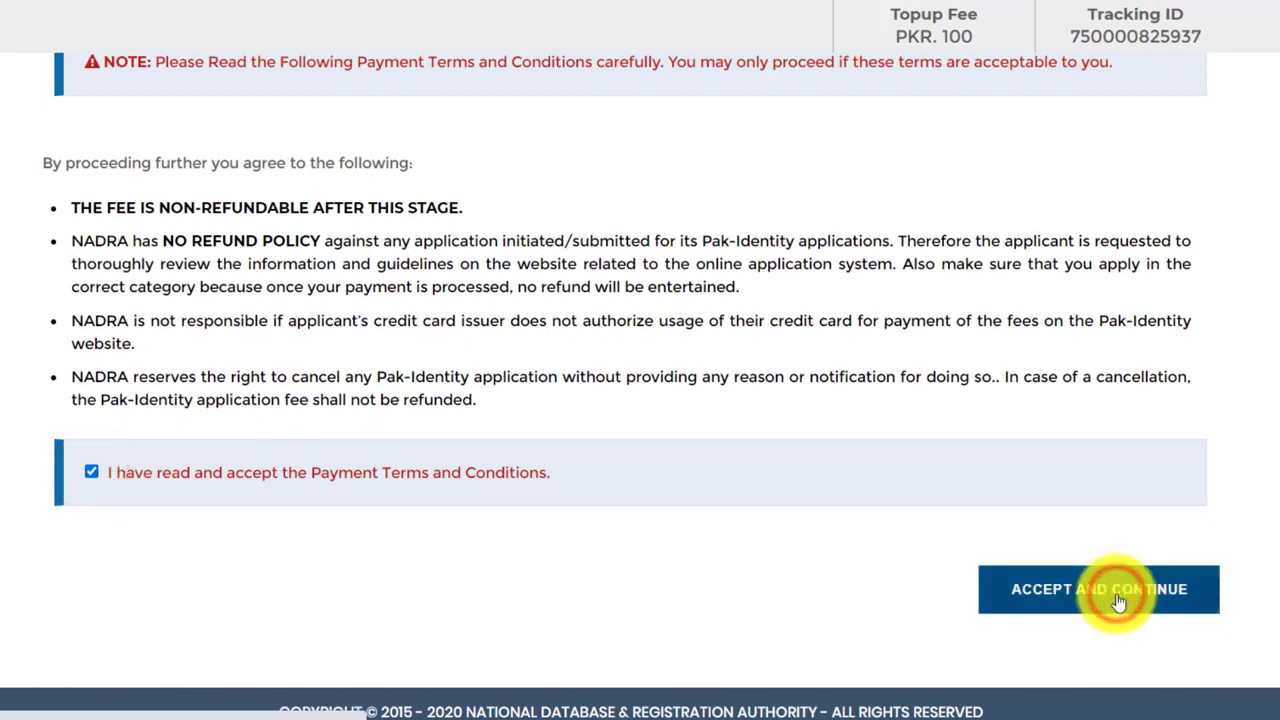
scroll(363, 251, "down", 7)
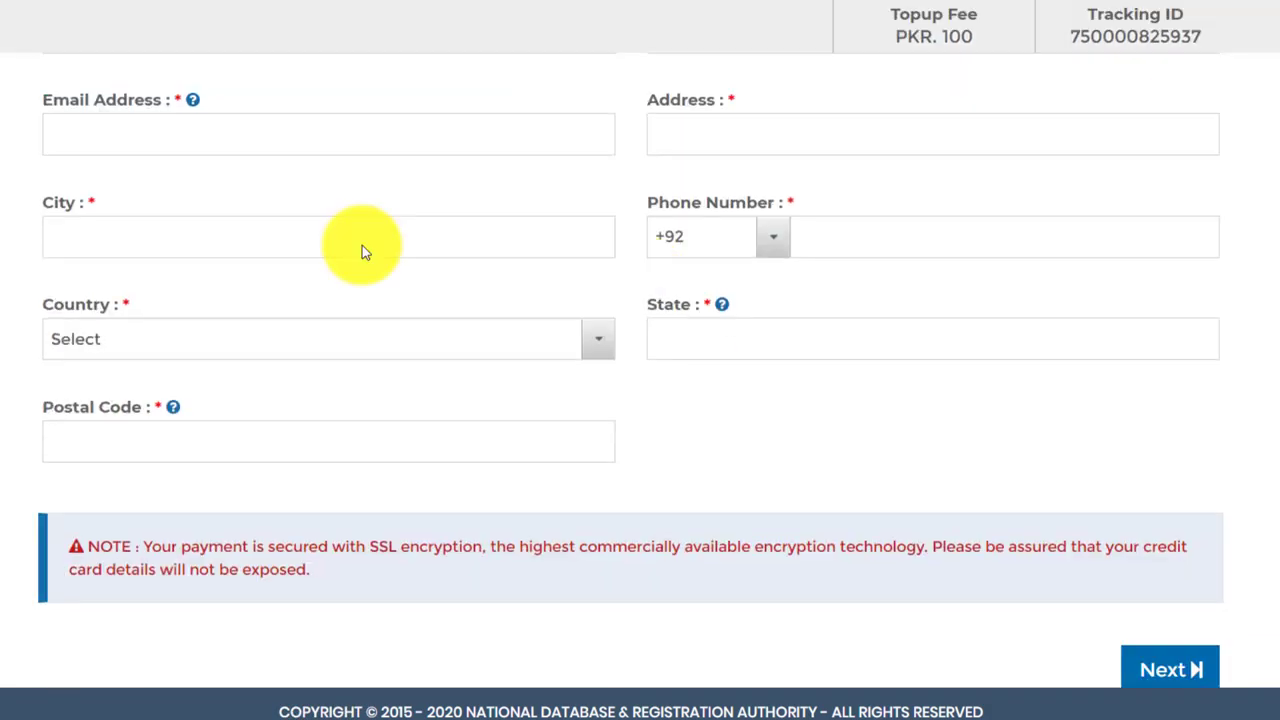
Fill the cardholder's forename and surname from saved autofill suggestions
scroll(253, 268, "up", 1)
scroll(253, 268, "up", 1)
left_click(172, 190)
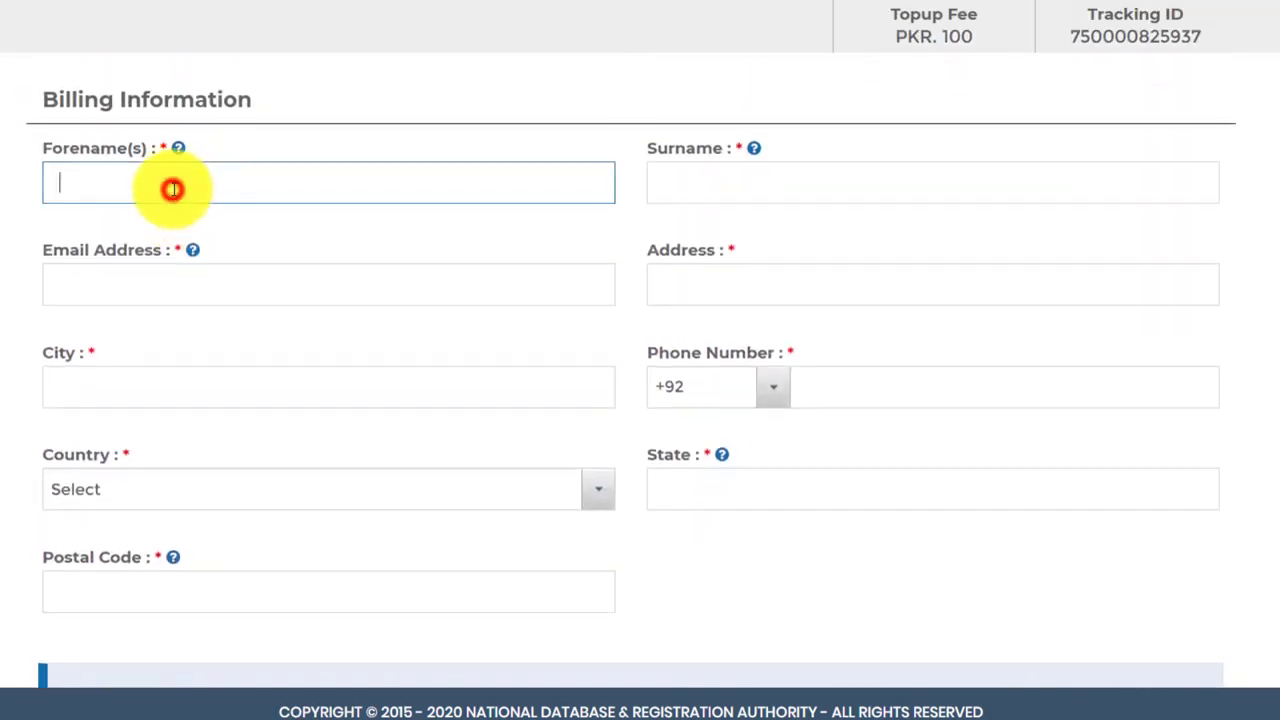
type("Tyy")
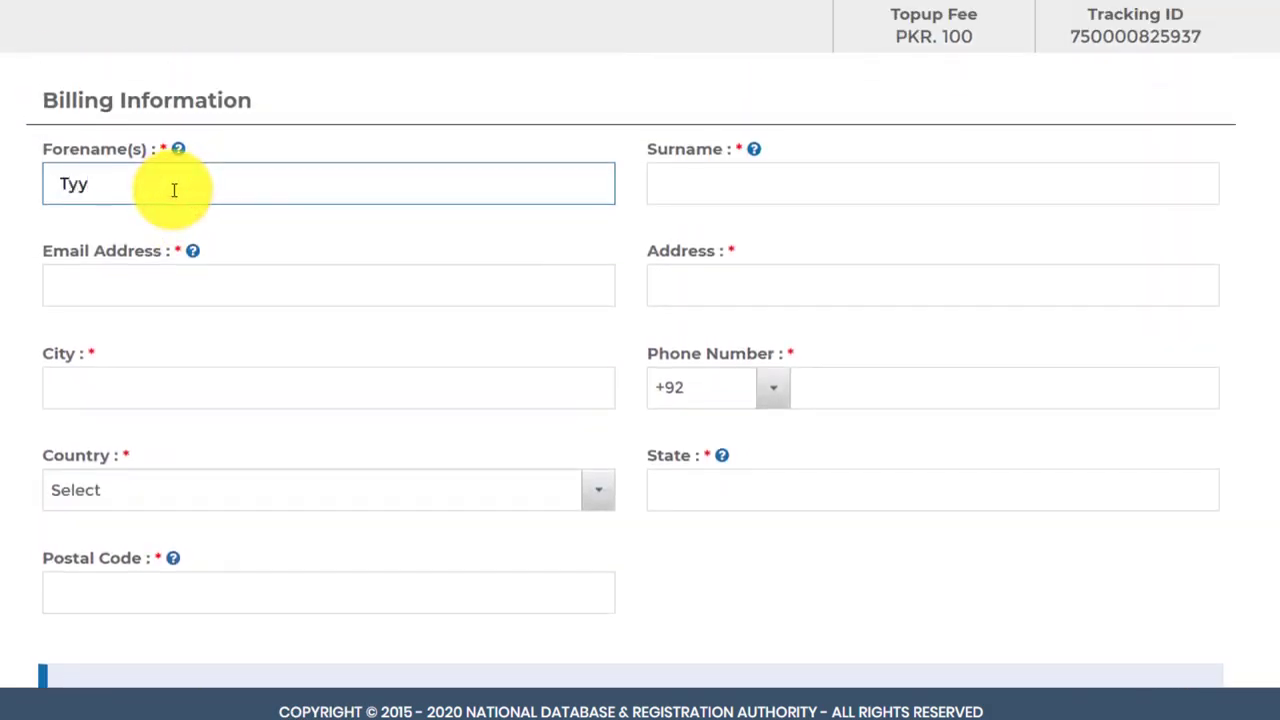
key("BackSpace")
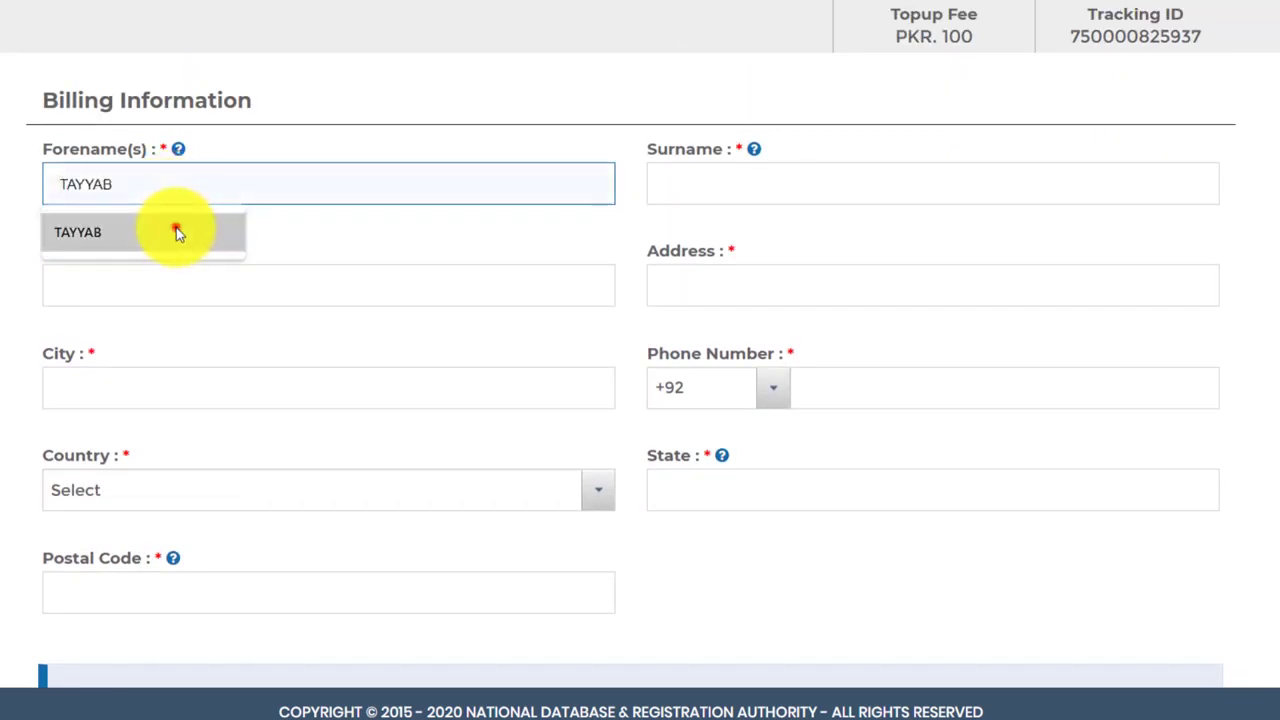
left_click(172, 228)
left_click(846, 192)
left_click(780, 232)
Autofill email, address, city, phone, country, state and postal code, then submit the billing details
left_click(335, 295)
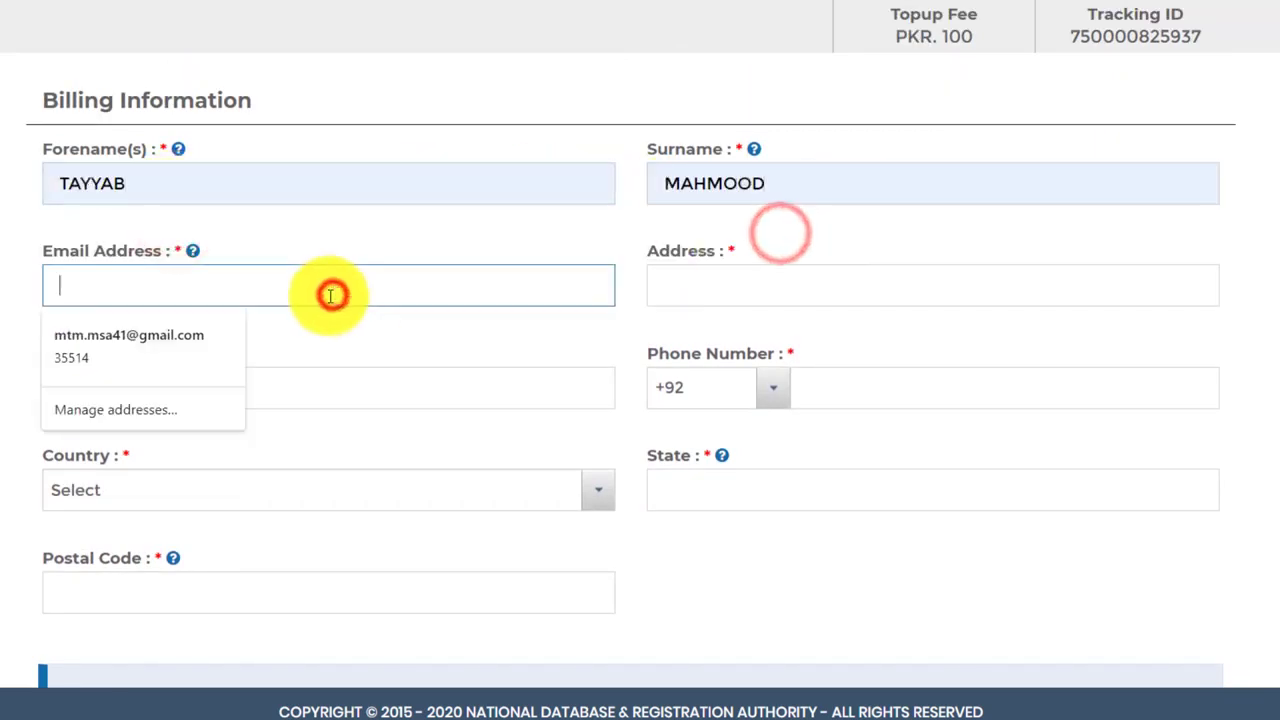
left_click(94, 334)
left_click(910, 377)
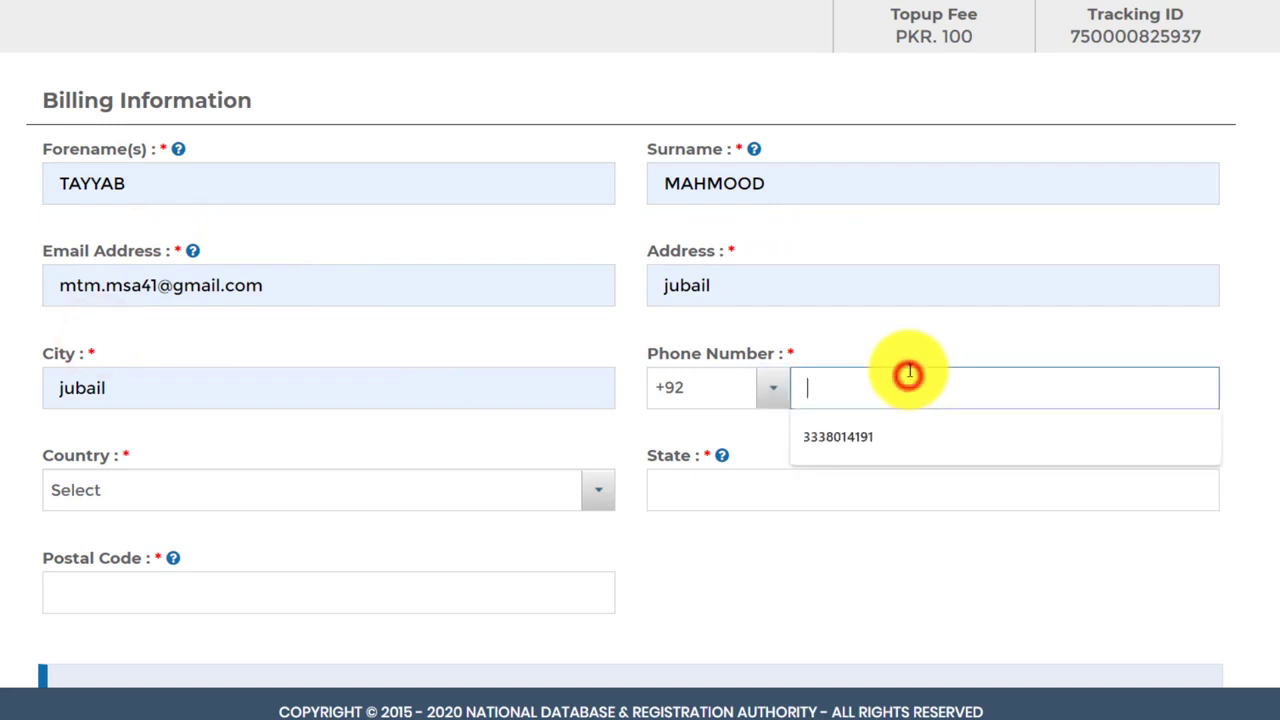
left_click(908, 432)
left_click(298, 500)
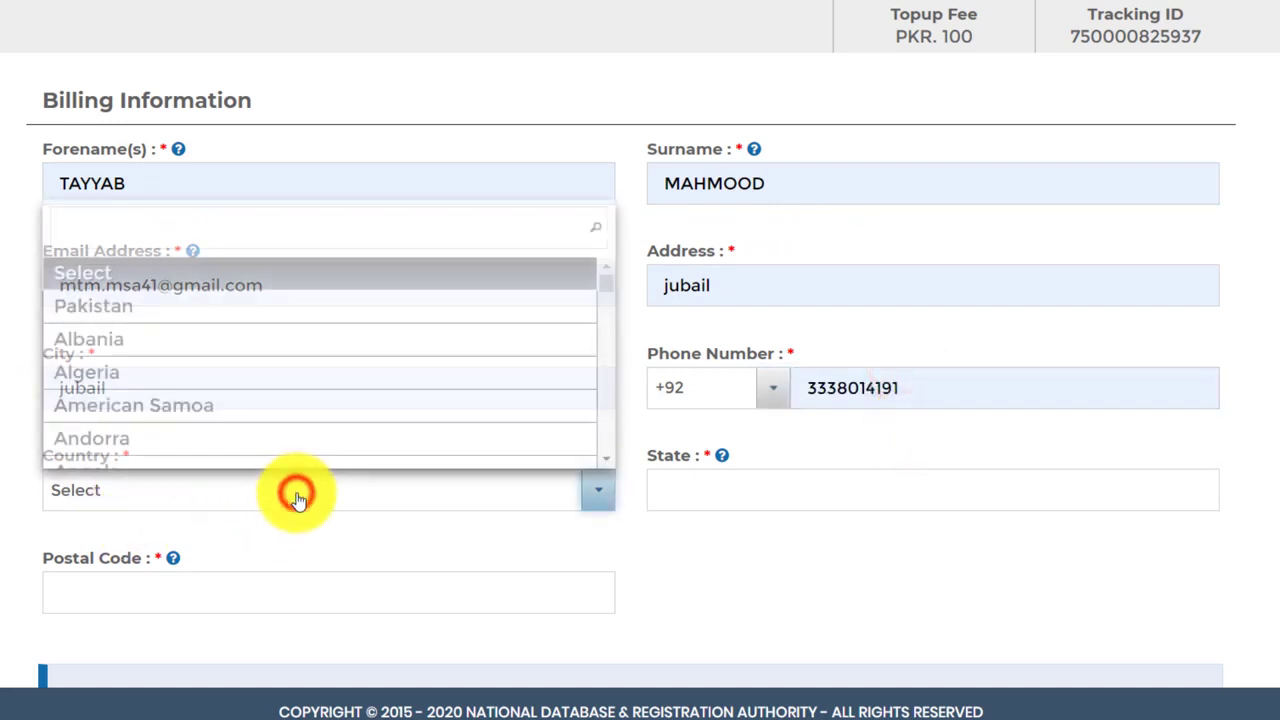
left_click(275, 312)
left_click(771, 483)
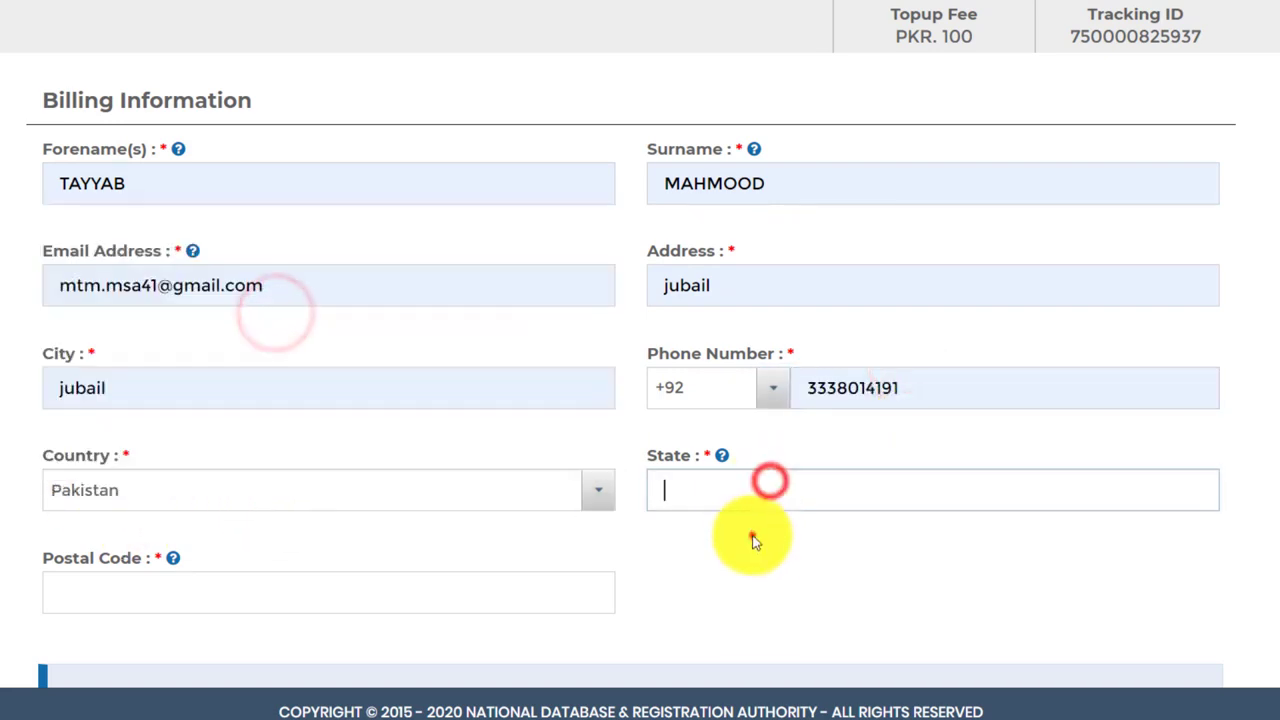
left_click(745, 538)
scroll(558, 566, "down", 2)
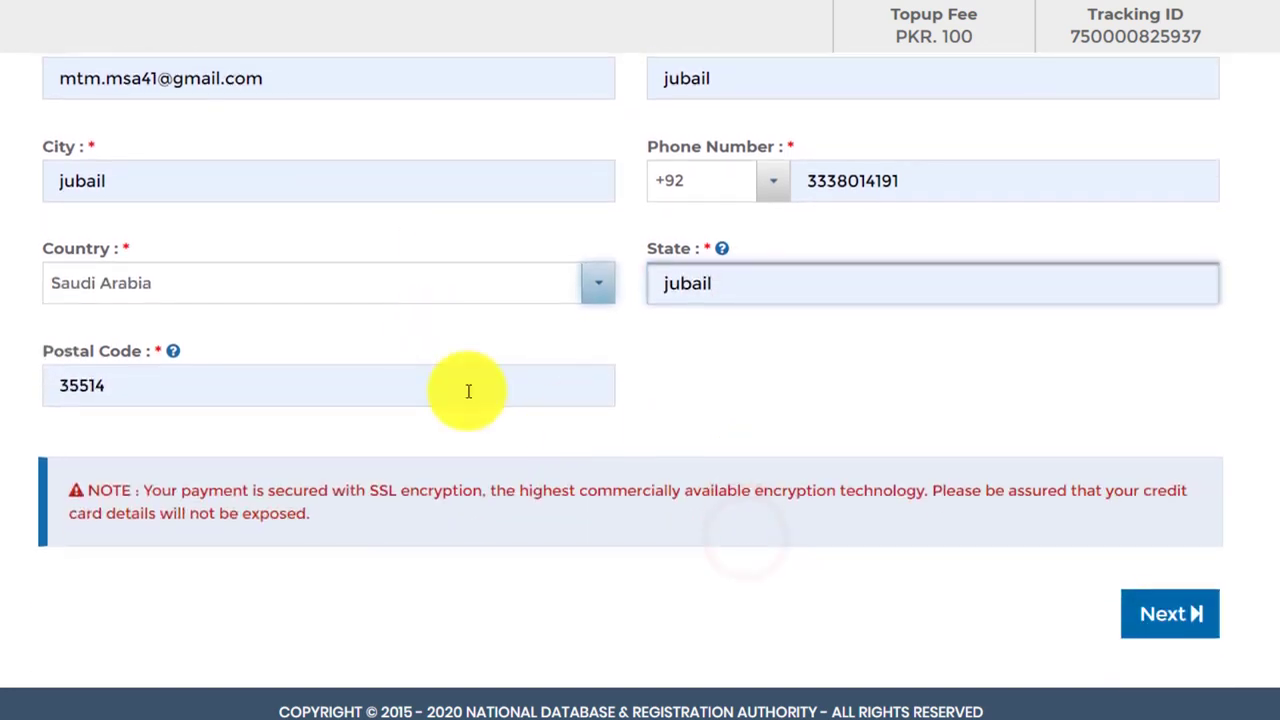
left_click(1158, 620)
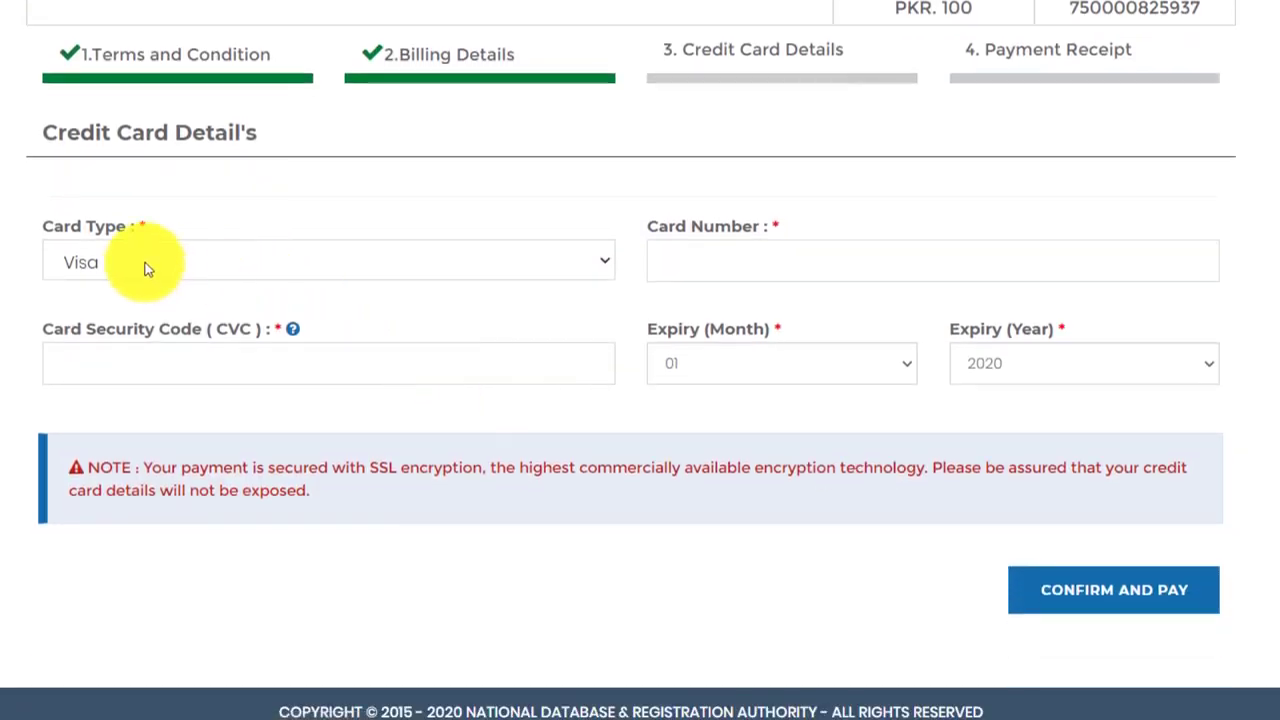
Enter the Visa card number and its security code
left_click(719, 263)
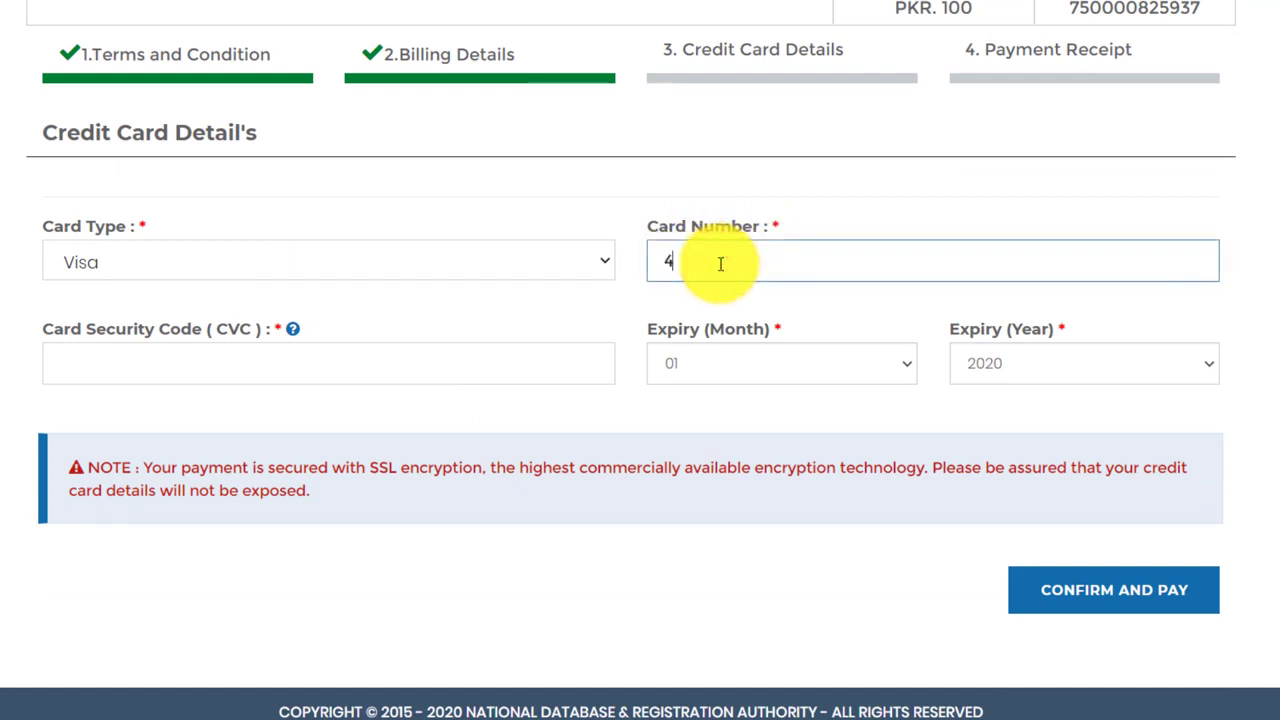
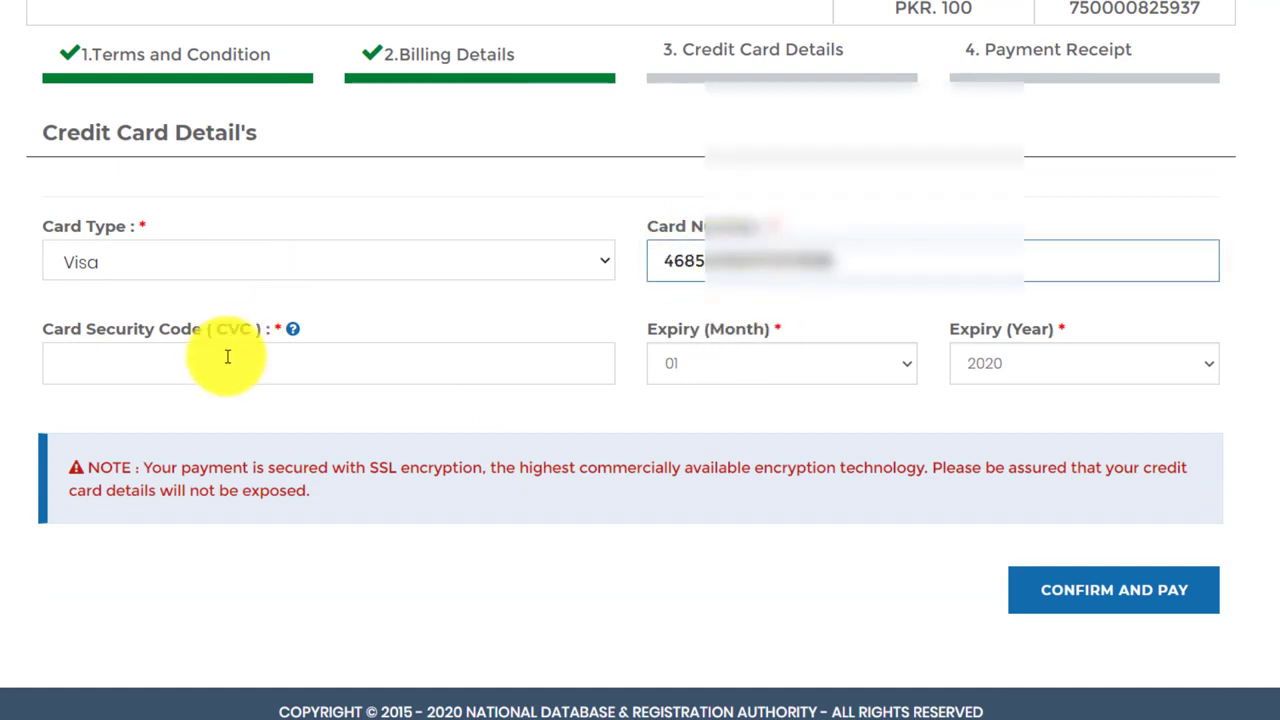
left_click(228, 357)
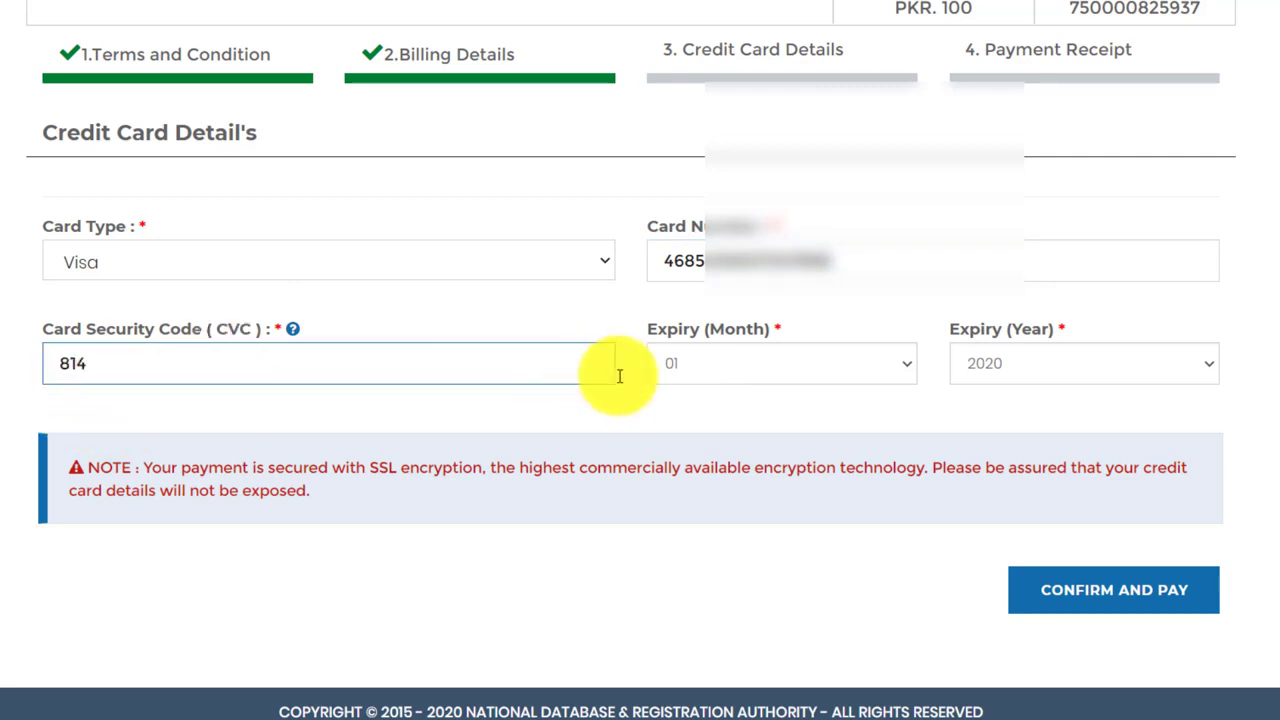
Set the card expiry to 06/2022 and confirm the payment
left_click(697, 368)
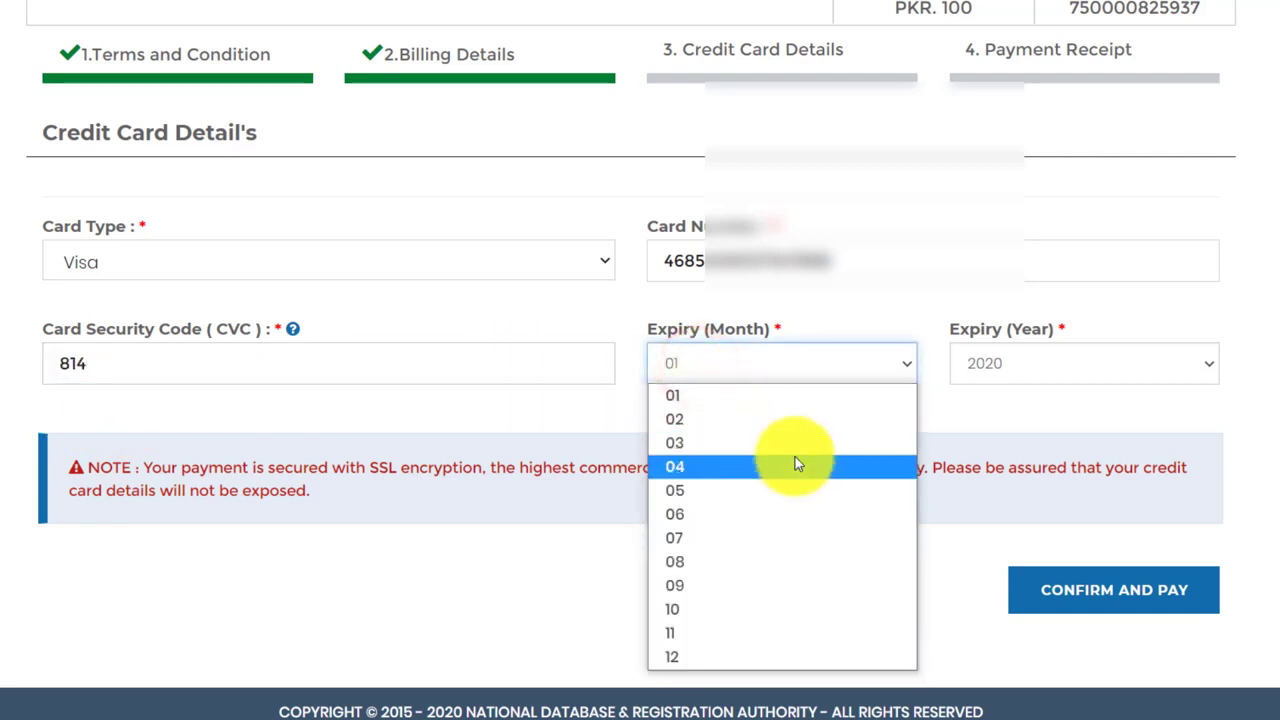
left_click(788, 514)
left_click(1044, 369)
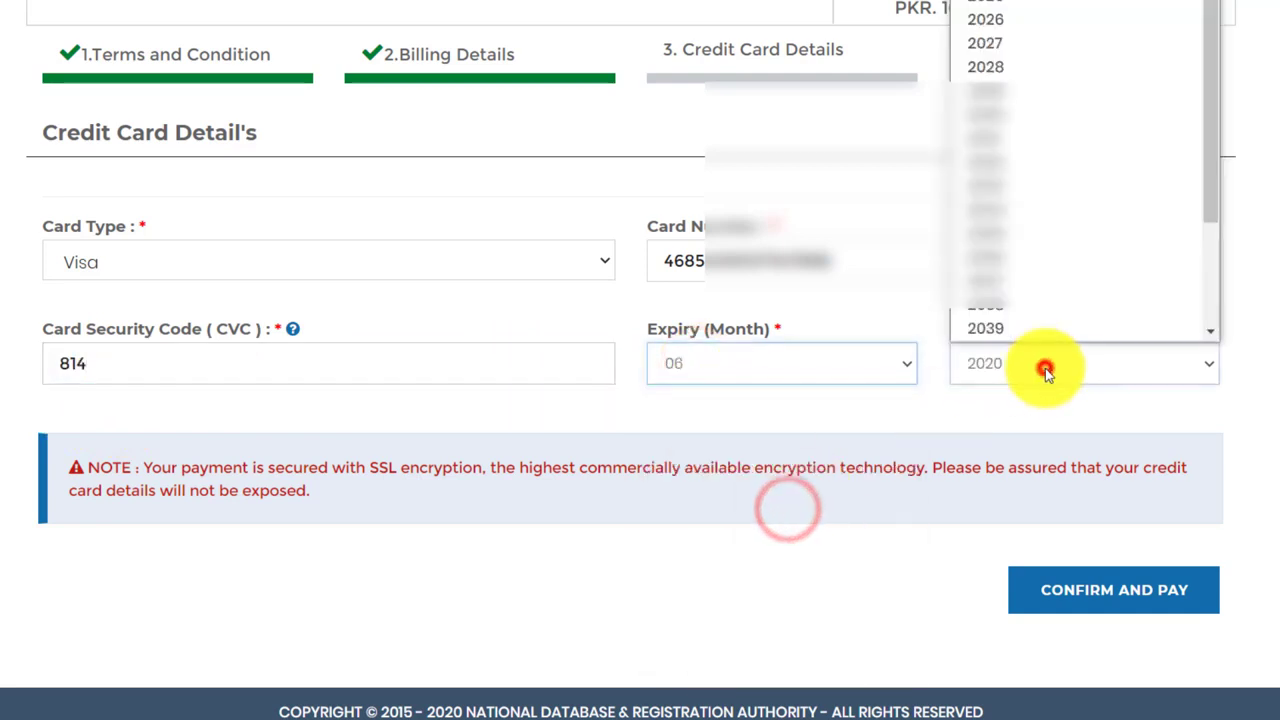
left_click(1057, 149)
left_click(1152, 607)
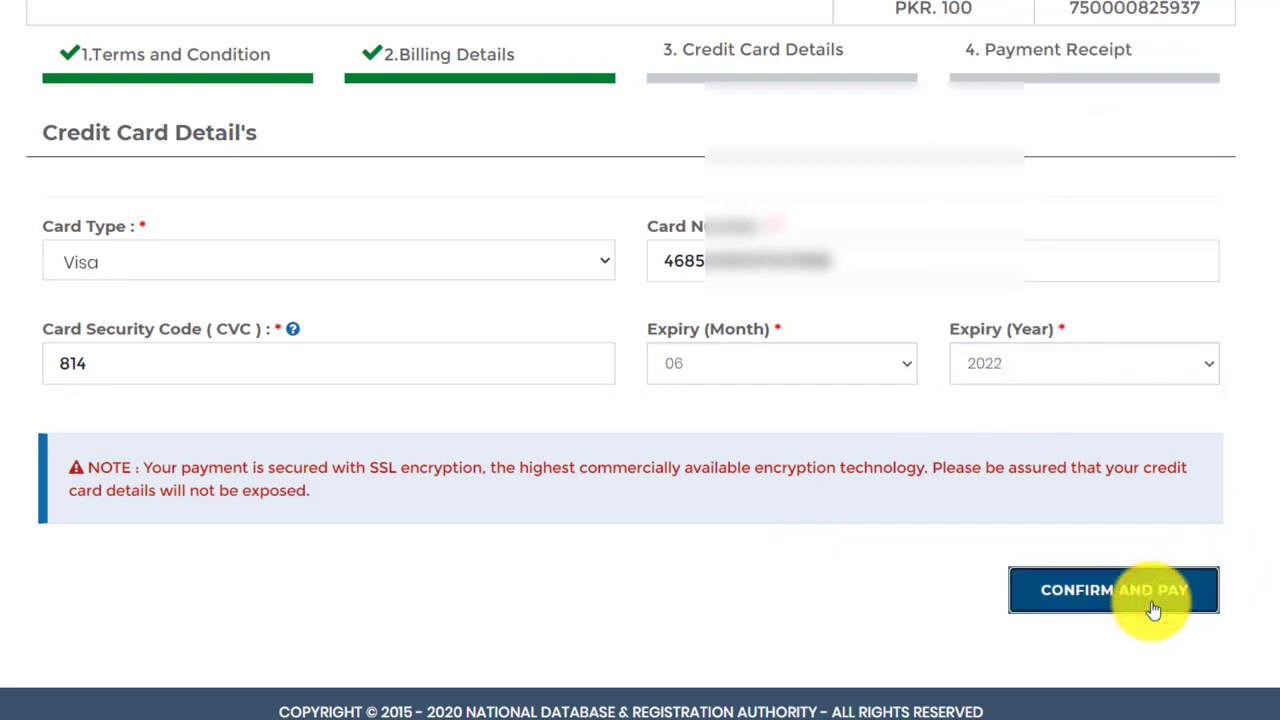
left_click(1152, 607)
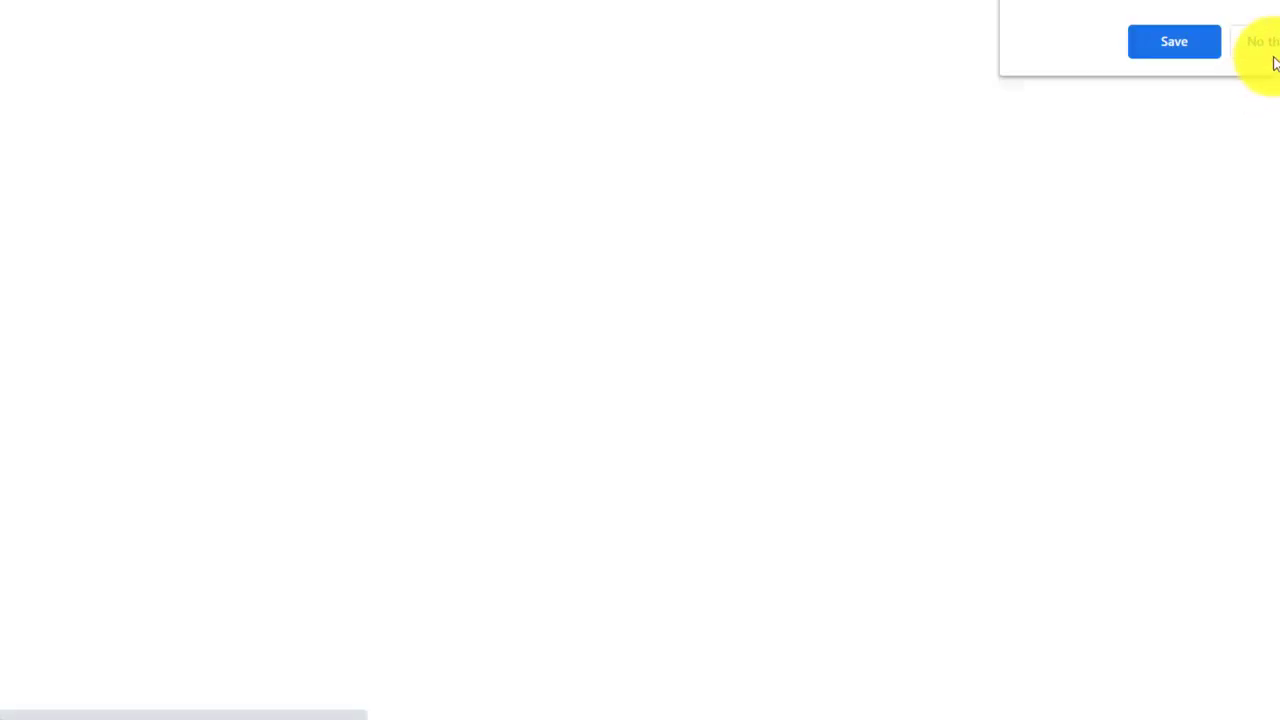
Decline saving the card, submit the one-time password on Bank Albilad 3D Secure, and review the receipt
left_click(1258, 45)
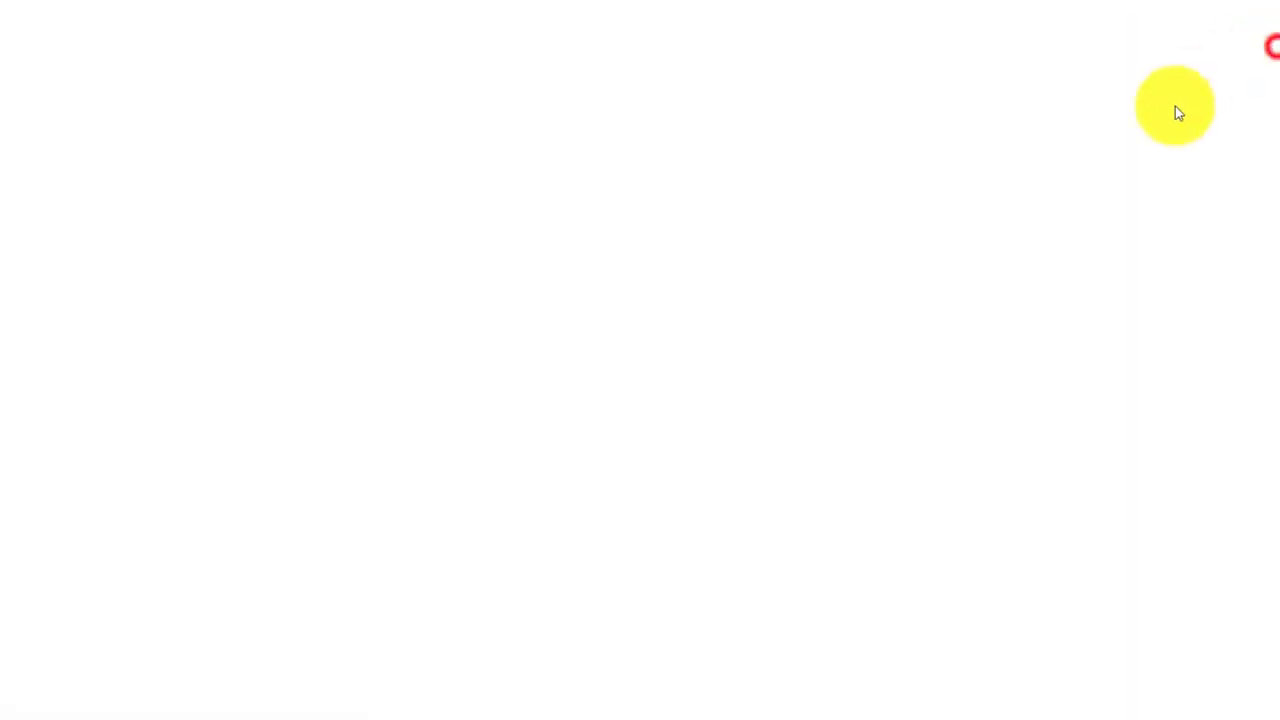
left_click(330, 545)
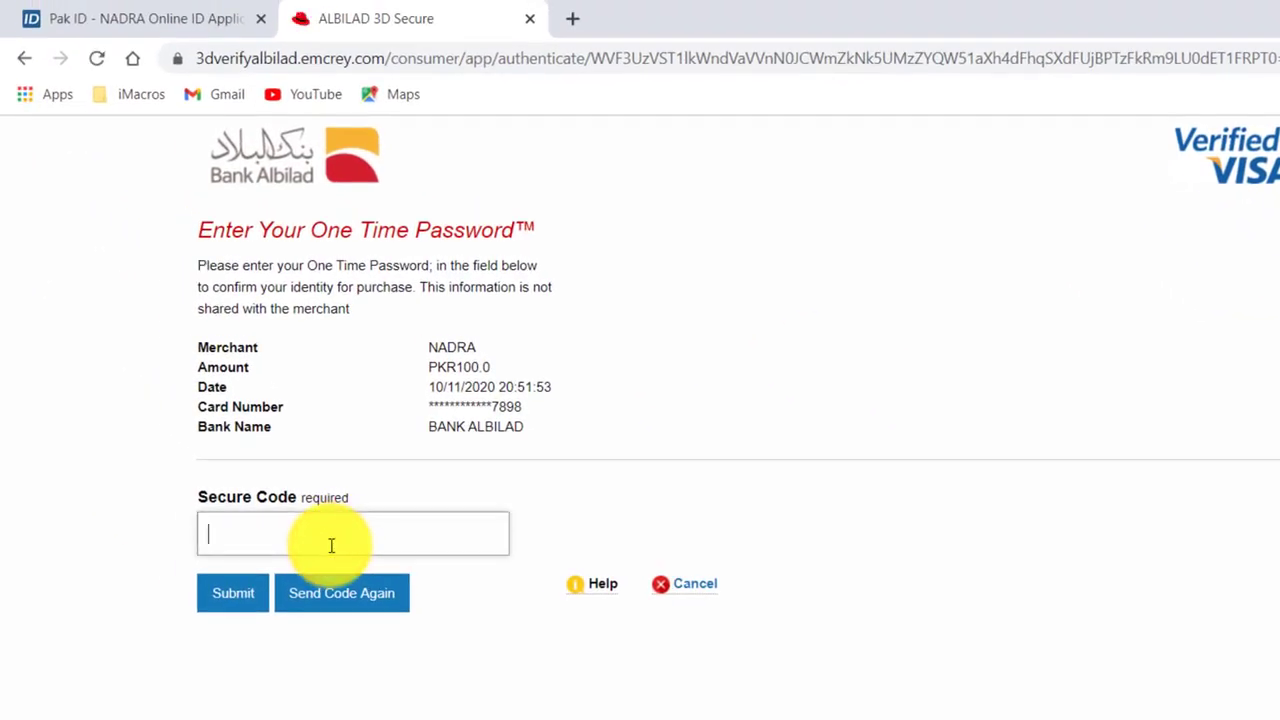
left_click(243, 595)
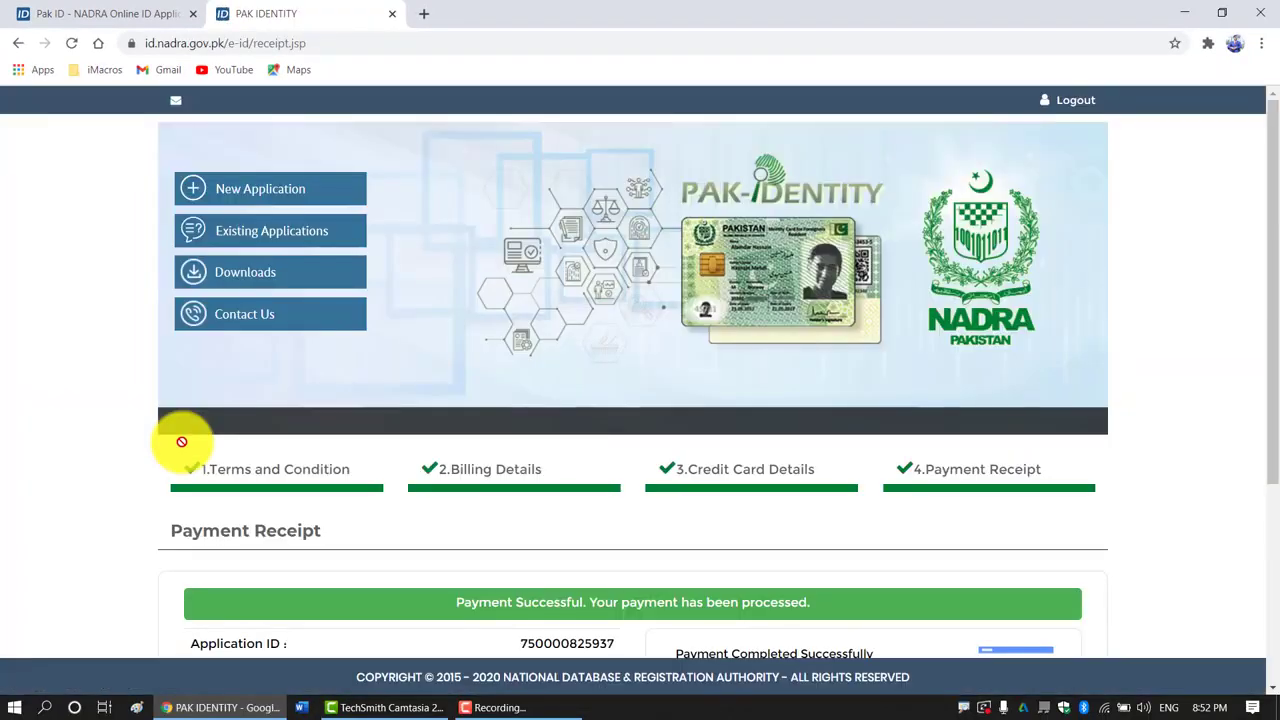
scroll(651, 366, "down", 3)
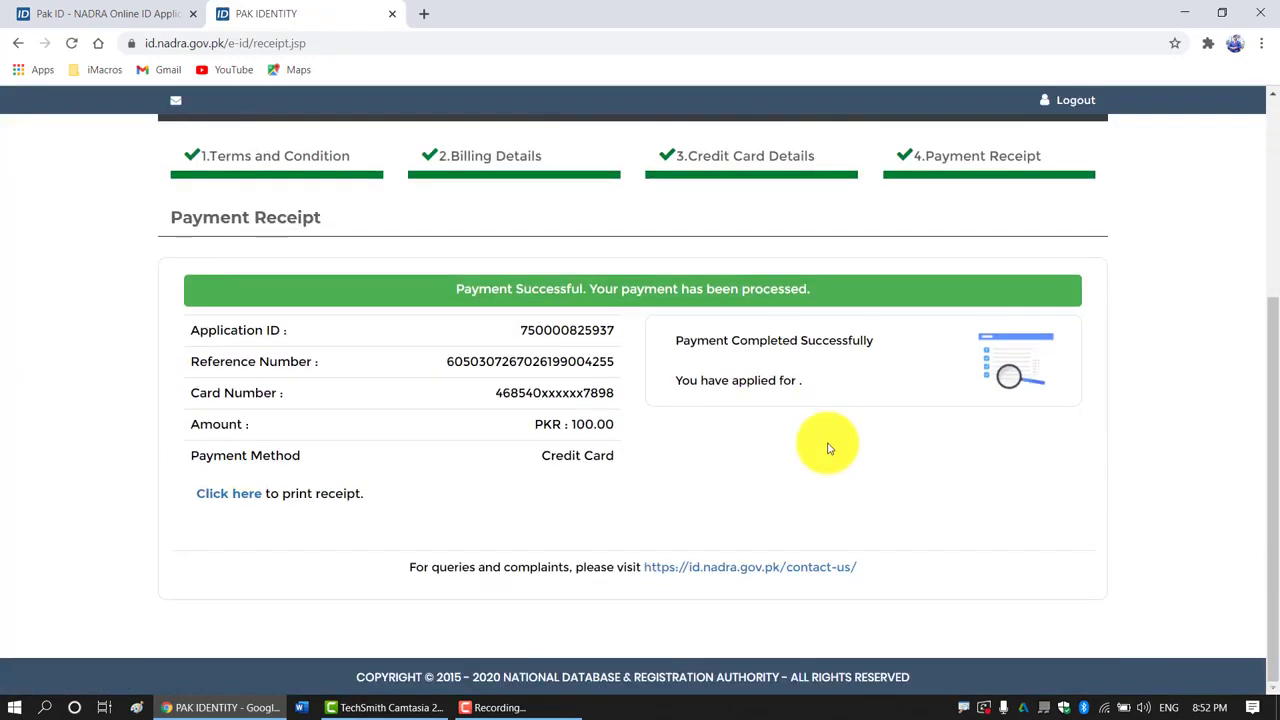
scroll(880, 480, "up", 3)
scroll(571, 394, "down", 5)
scroll(677, 449, "up", 5)
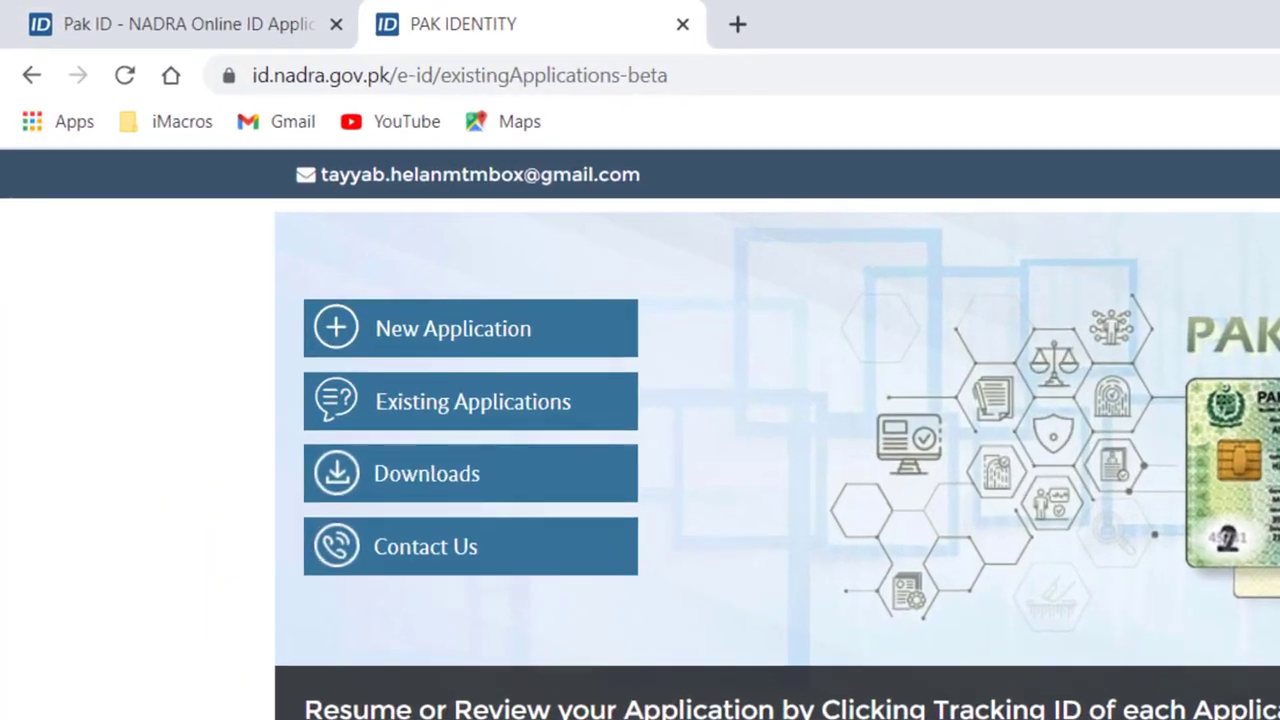
Start another 'Verification of existing Identity Document' application with CNIC/NICOP/POC as the document type
left_click(430, 343)
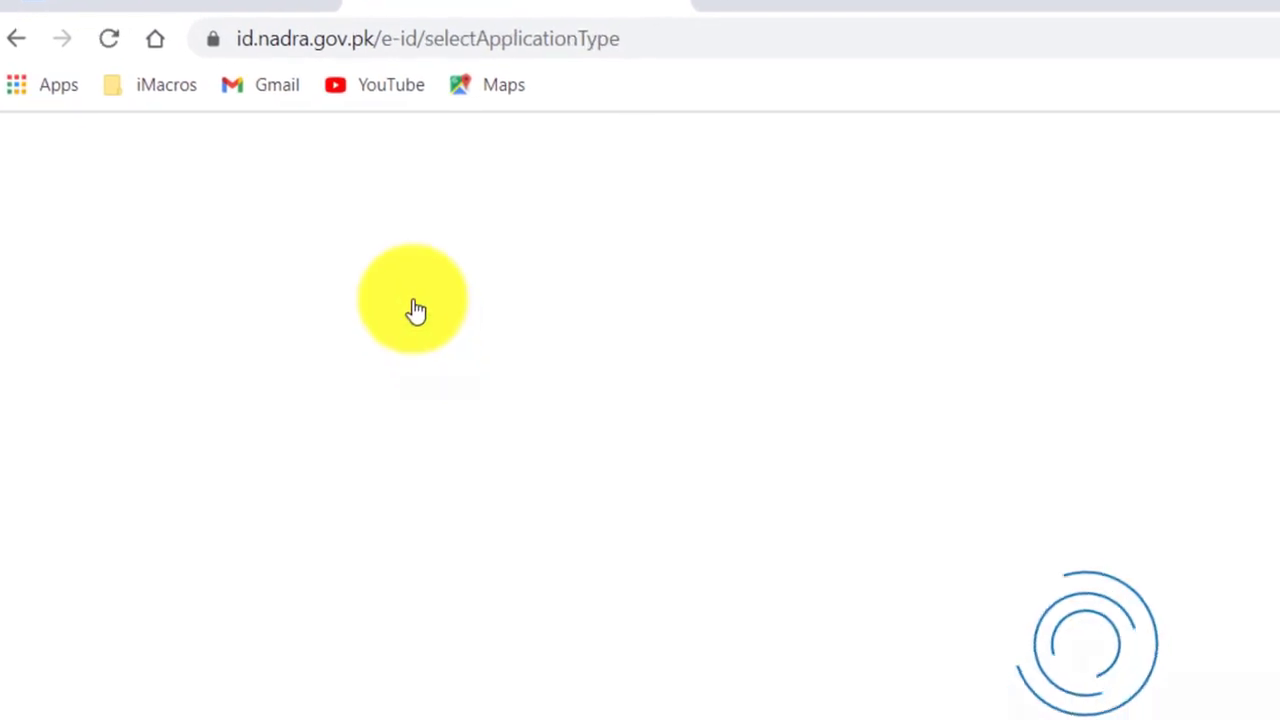
scroll(376, 170, "down", 5)
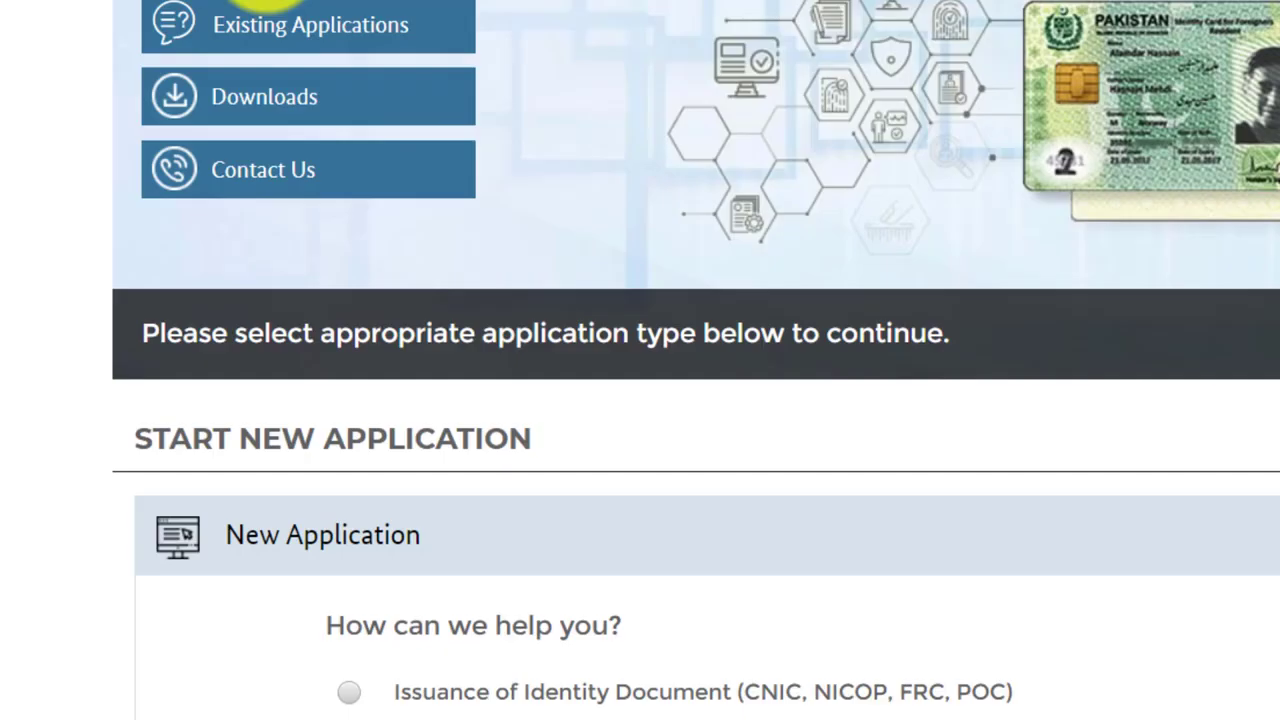
scroll(376, 170, "down", 2)
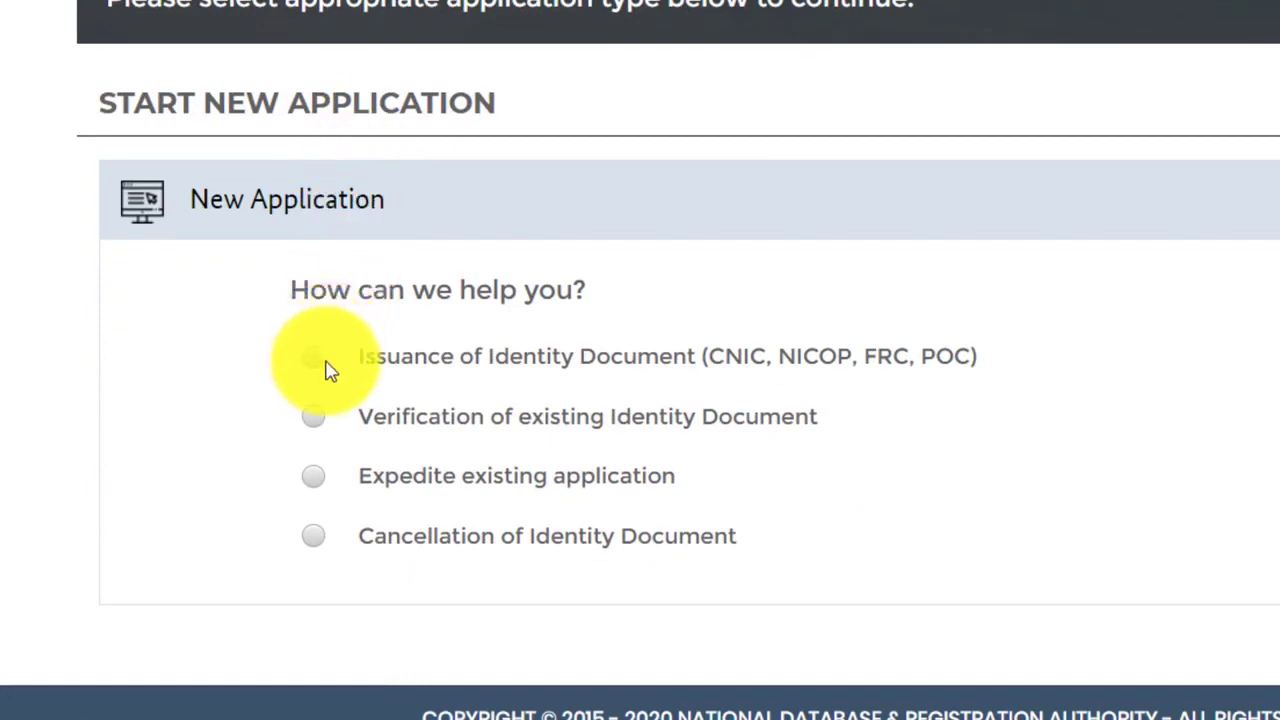
left_click(311, 420)
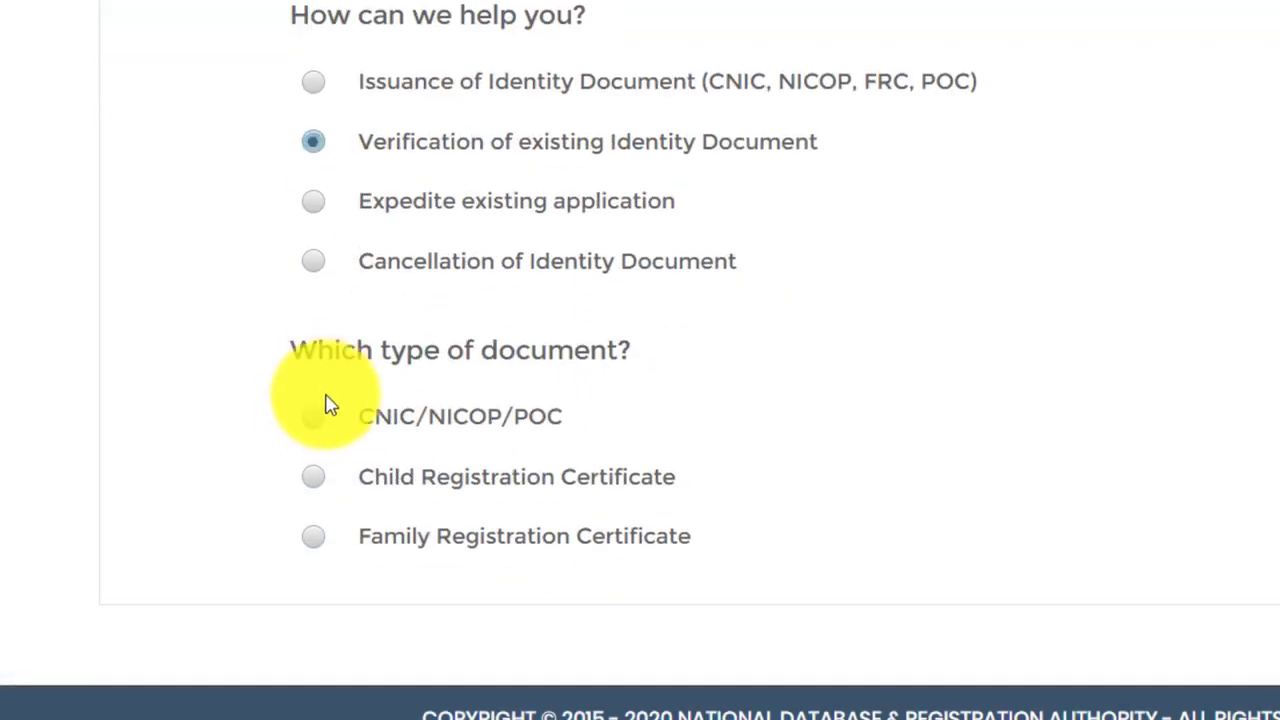
left_click(314, 418)
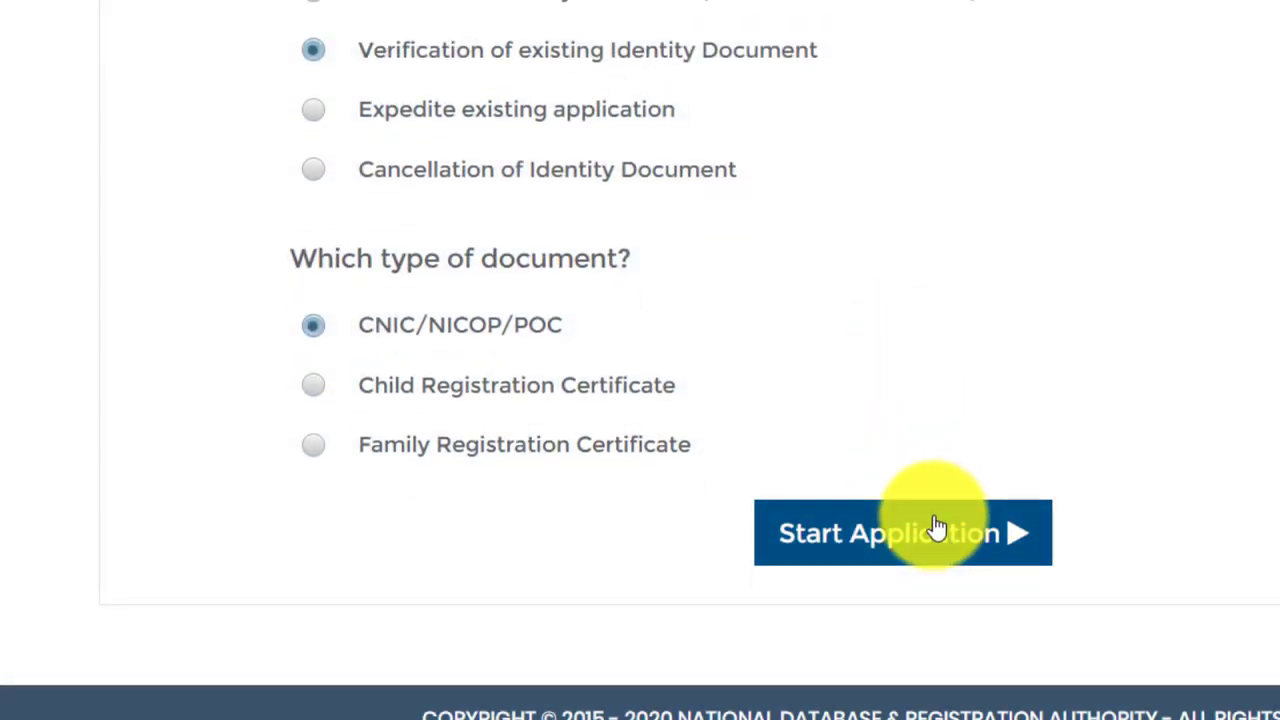
left_click(895, 523)
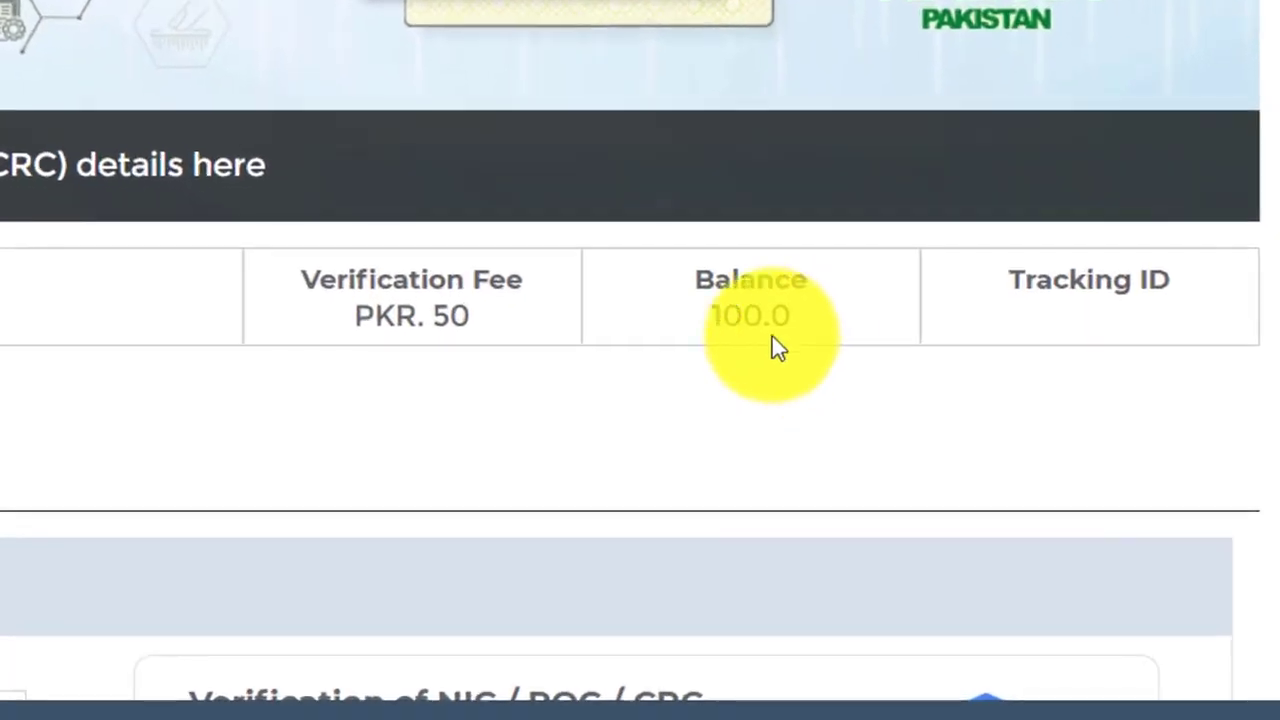
Enter the citizen number in the Identity Card Verification form
left_click_drag(686, 268, 826, 380)
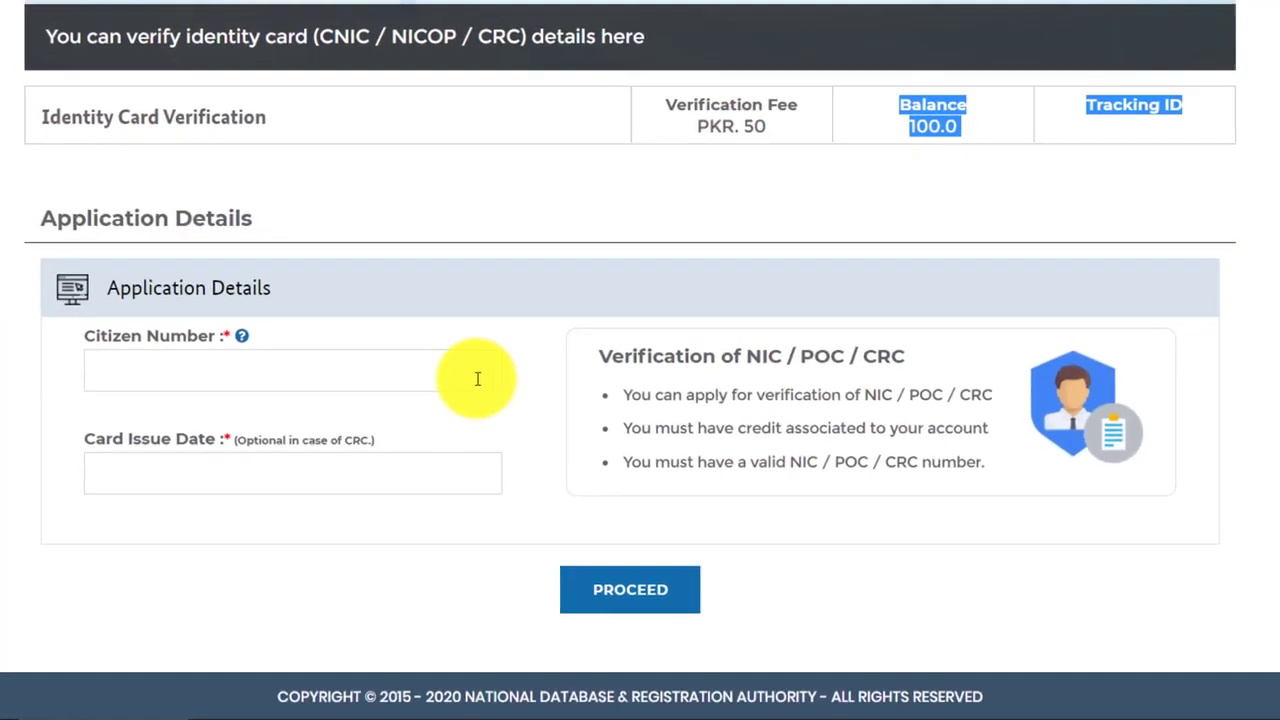
left_click(179, 381)
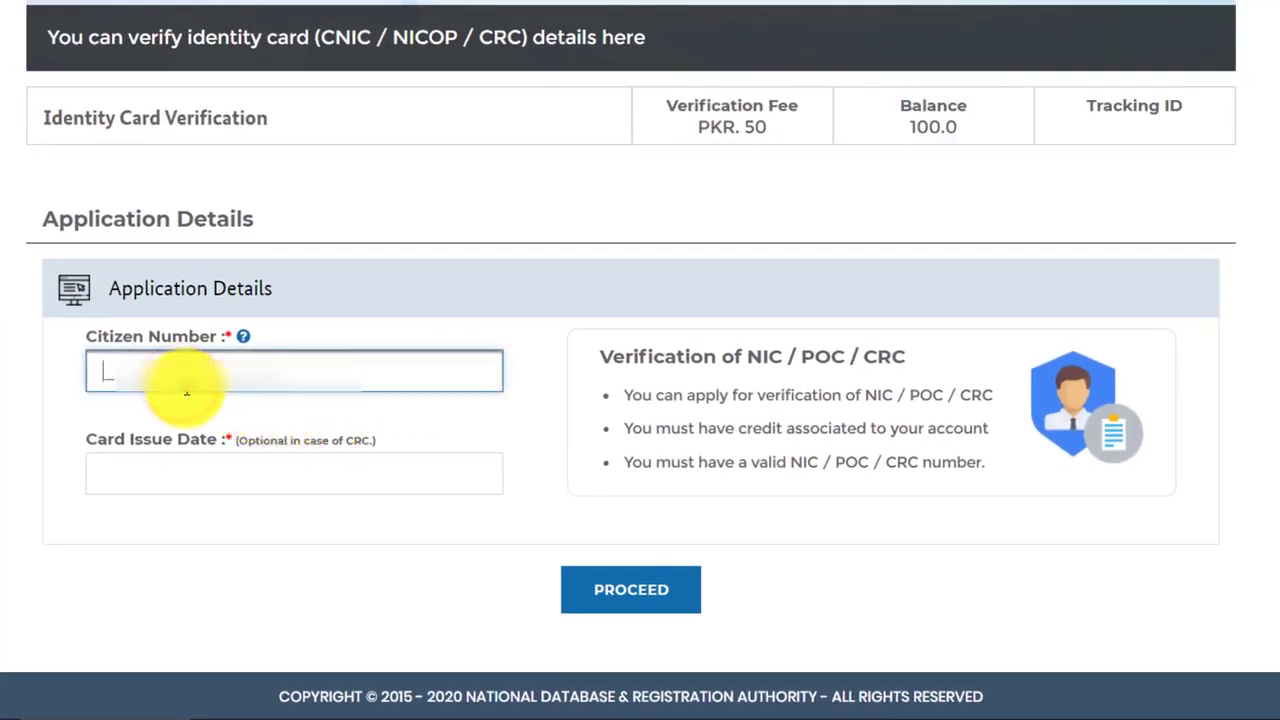
type("1234567")
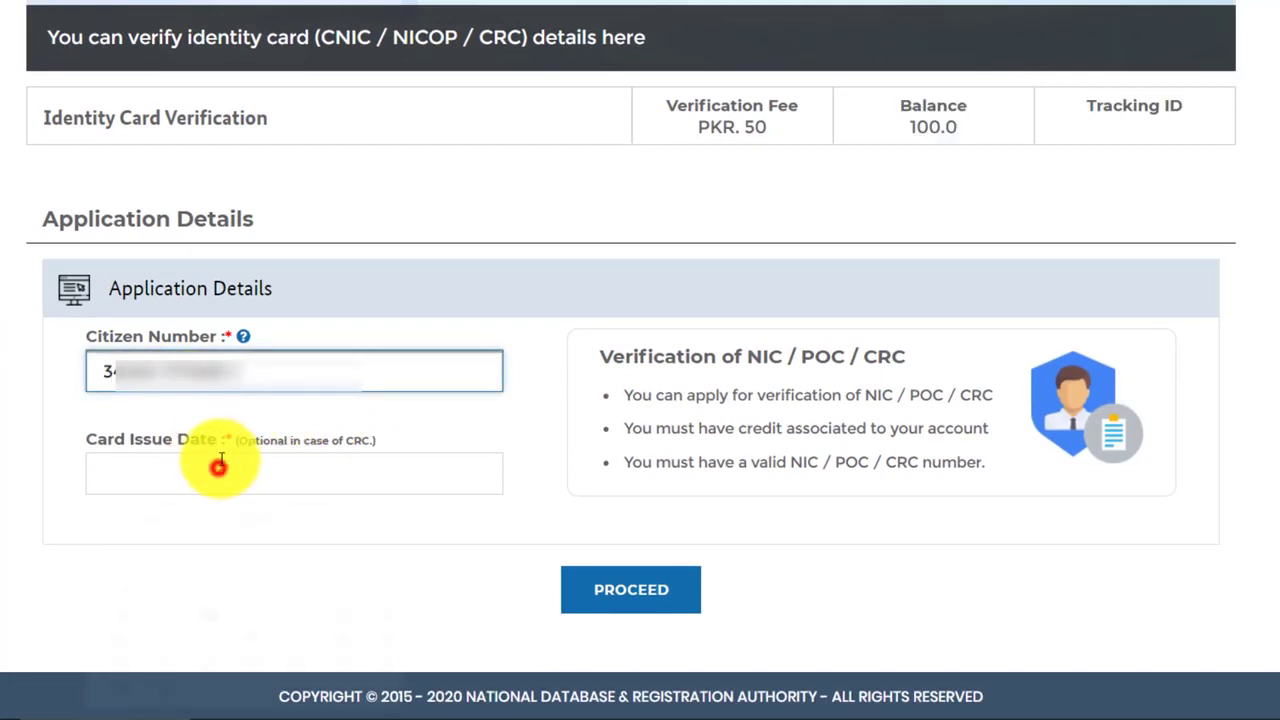
Set the card issue date to 11 November 2019 and submit the verification request
left_click(220, 462)
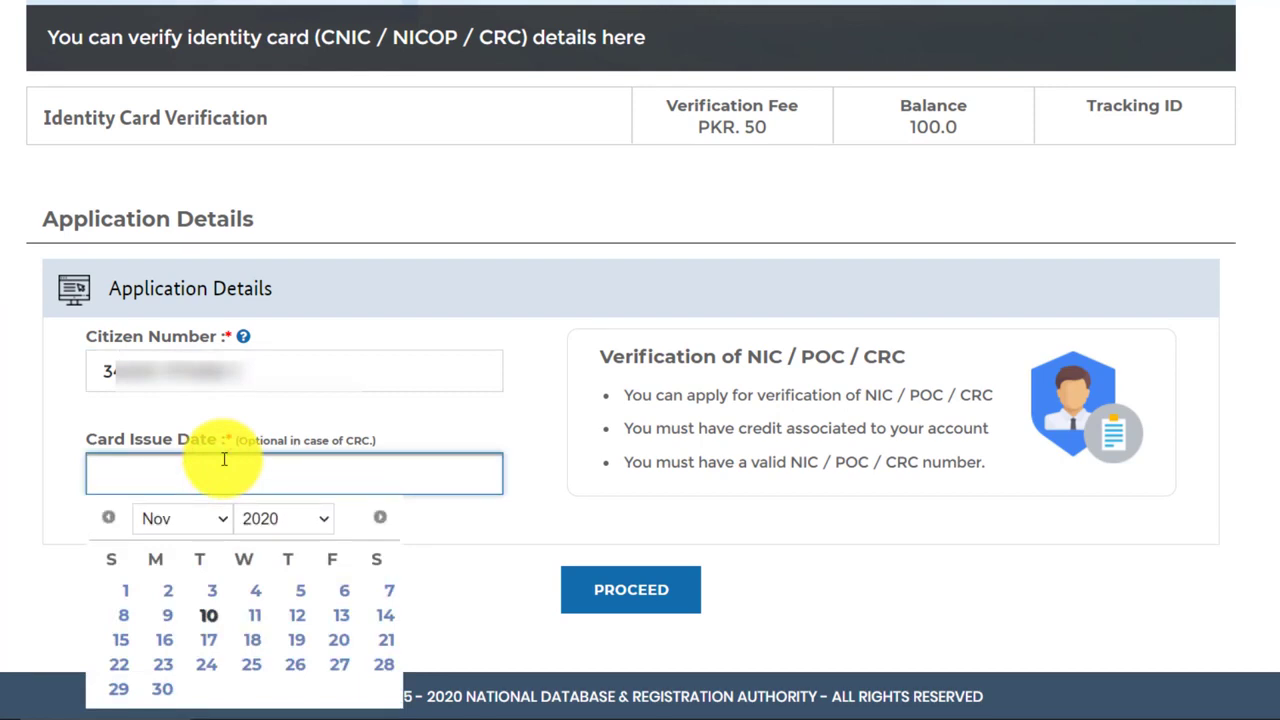
left_click(272, 520)
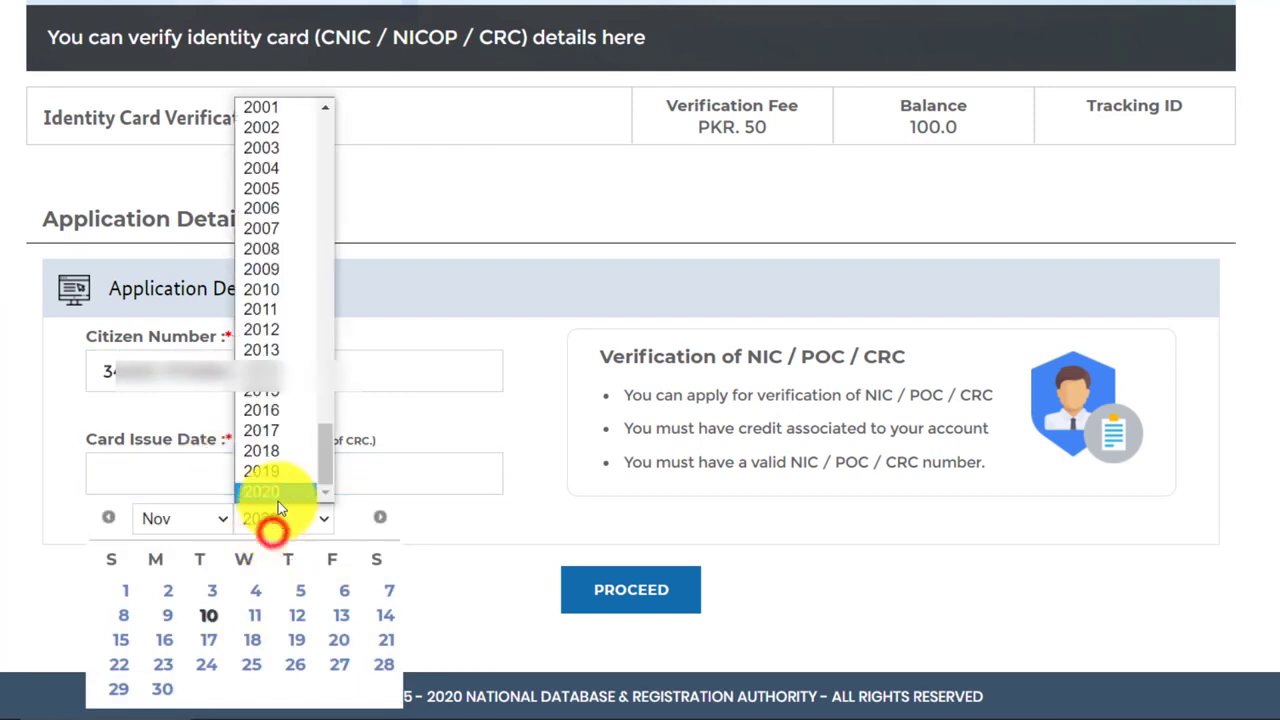
left_click(280, 478)
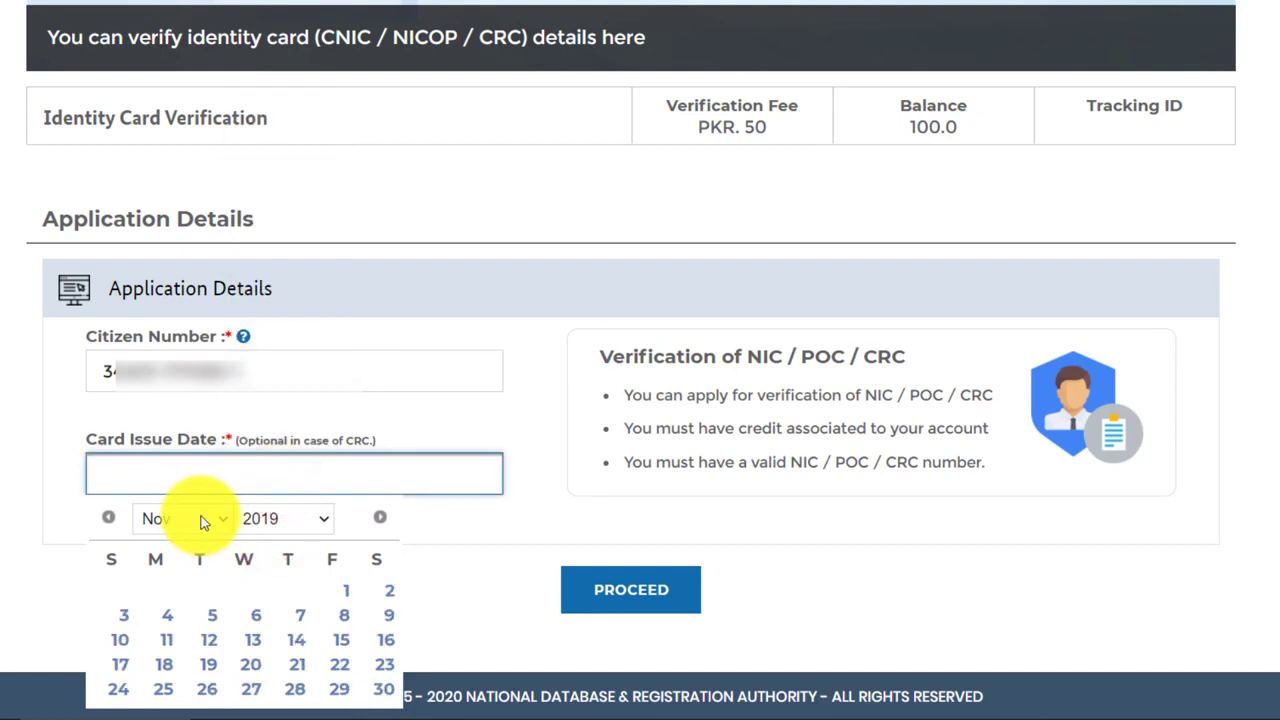
left_click(175, 640)
left_click(623, 594)
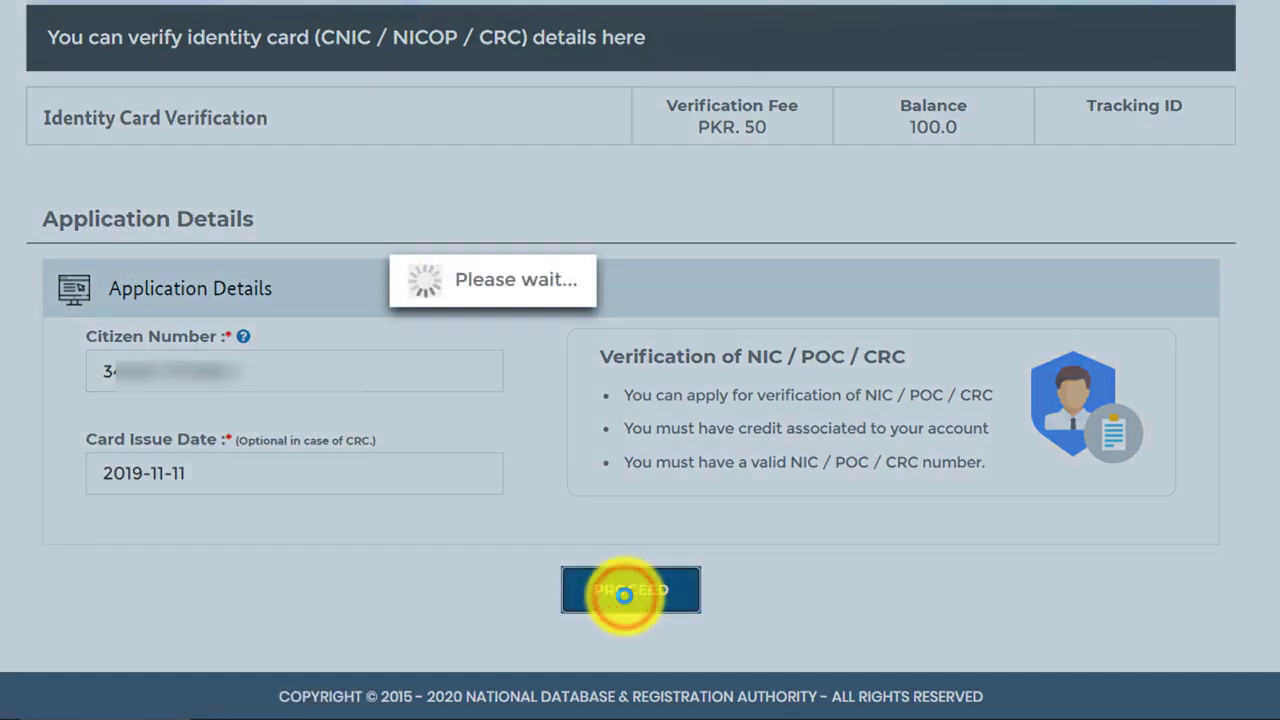
left_click(609, 588)
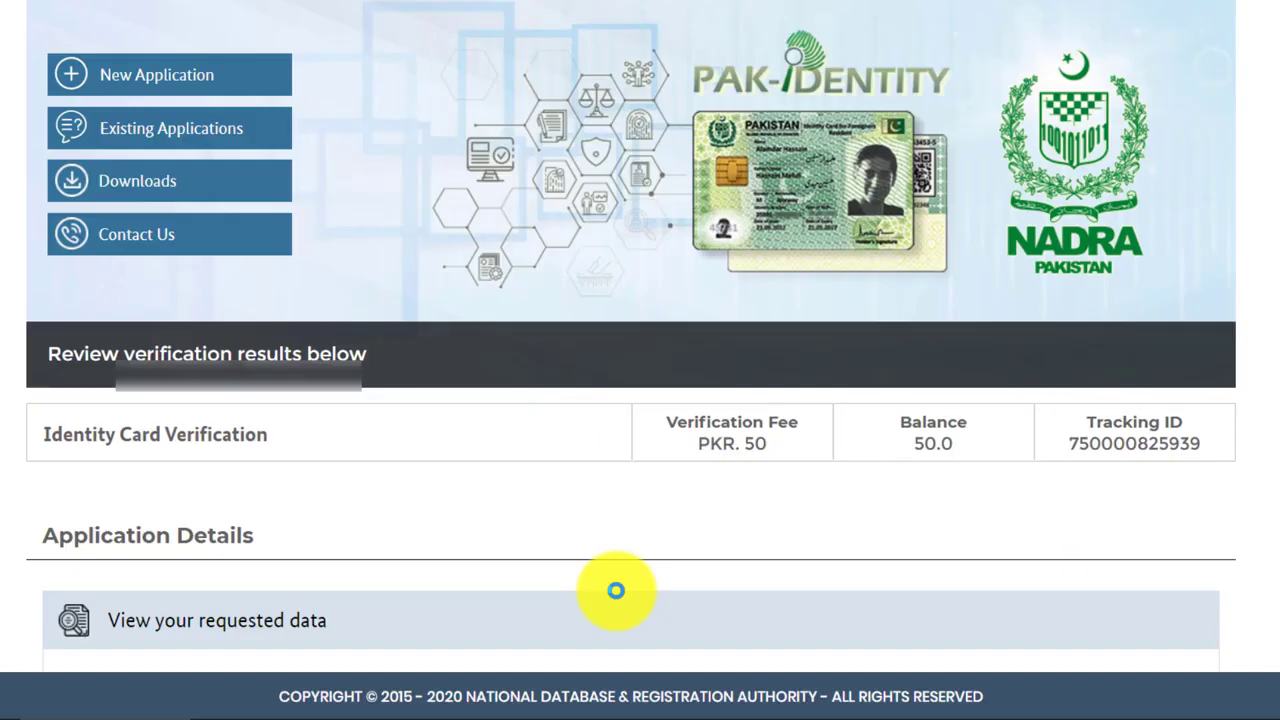
Accept the consent notice, then review the card details, PKR 50 fee, 50.0 balance and tracking ID
scroll(620, 560, "down", 4)
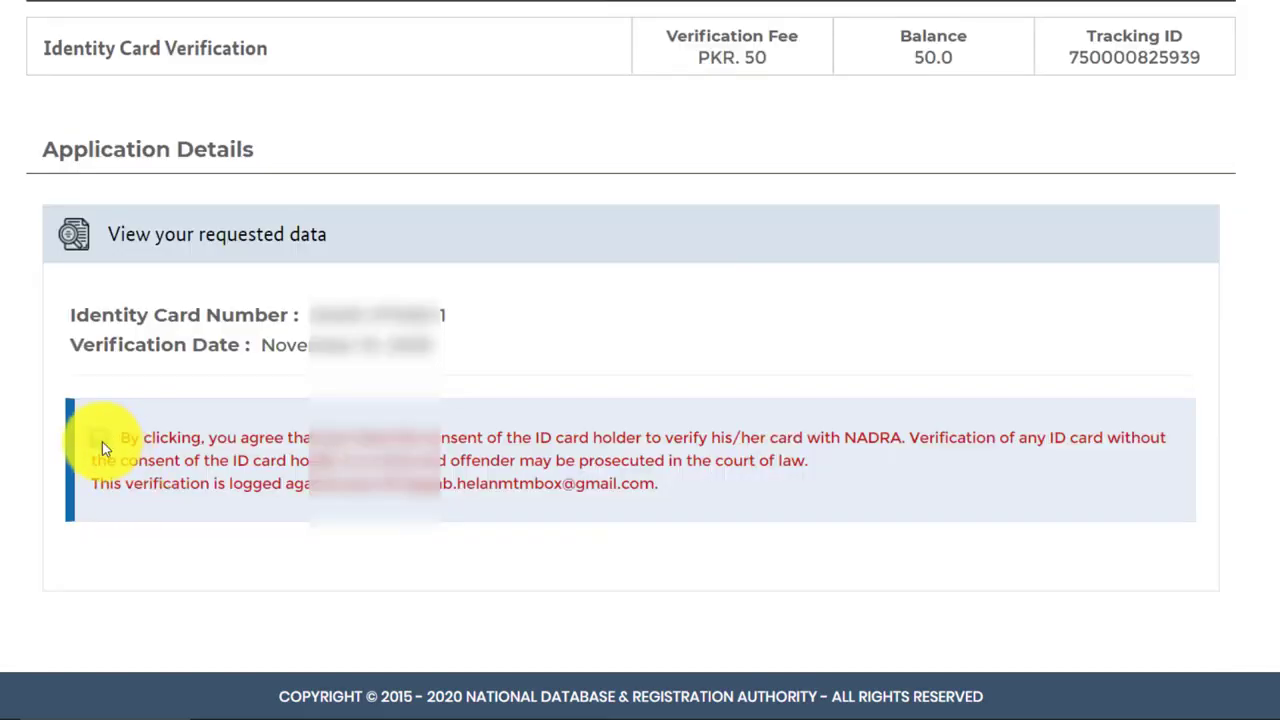
left_click(102, 442)
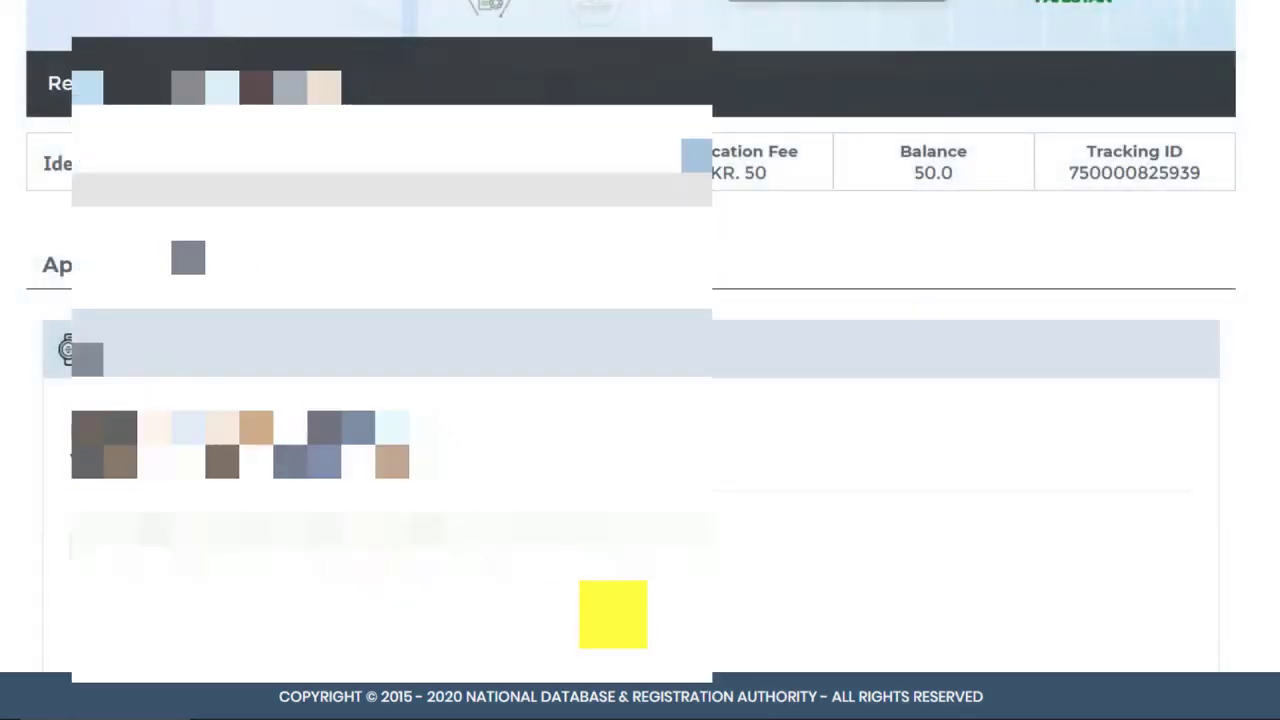
scroll(640, 400, "down", 3)
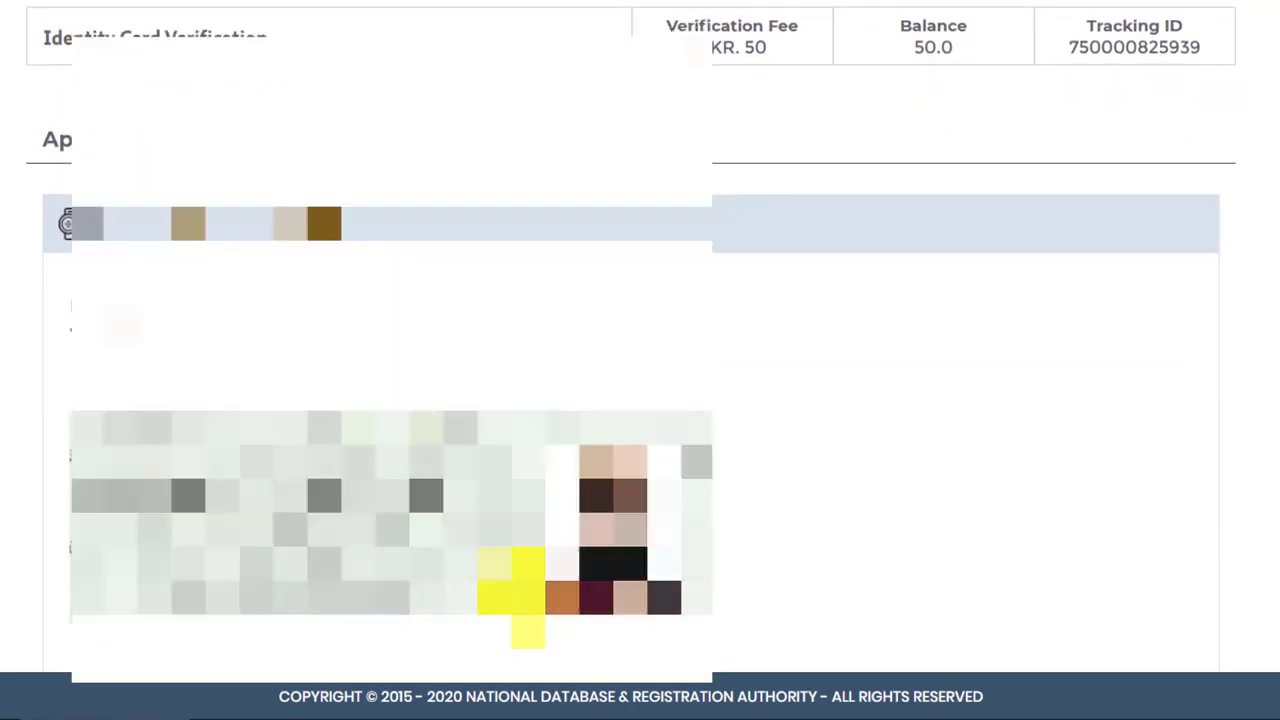
scroll(640, 400, "down", 2)
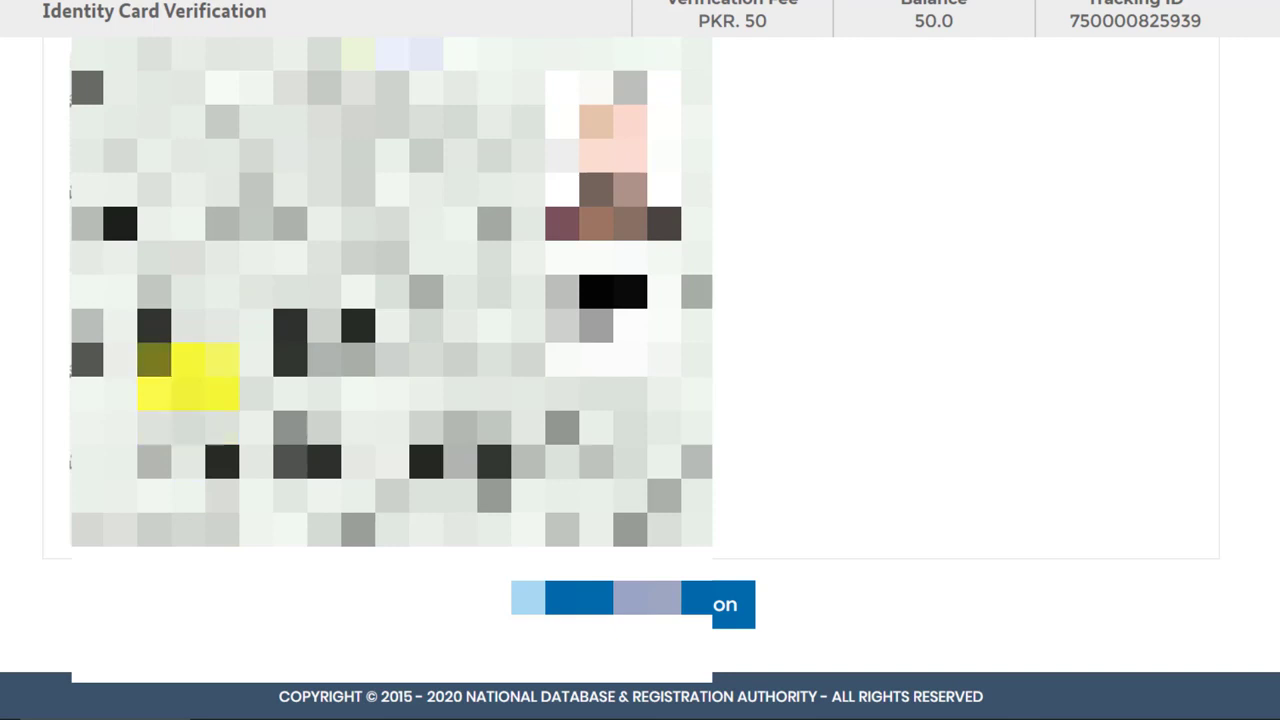
scroll(37, 170, "up", 3)
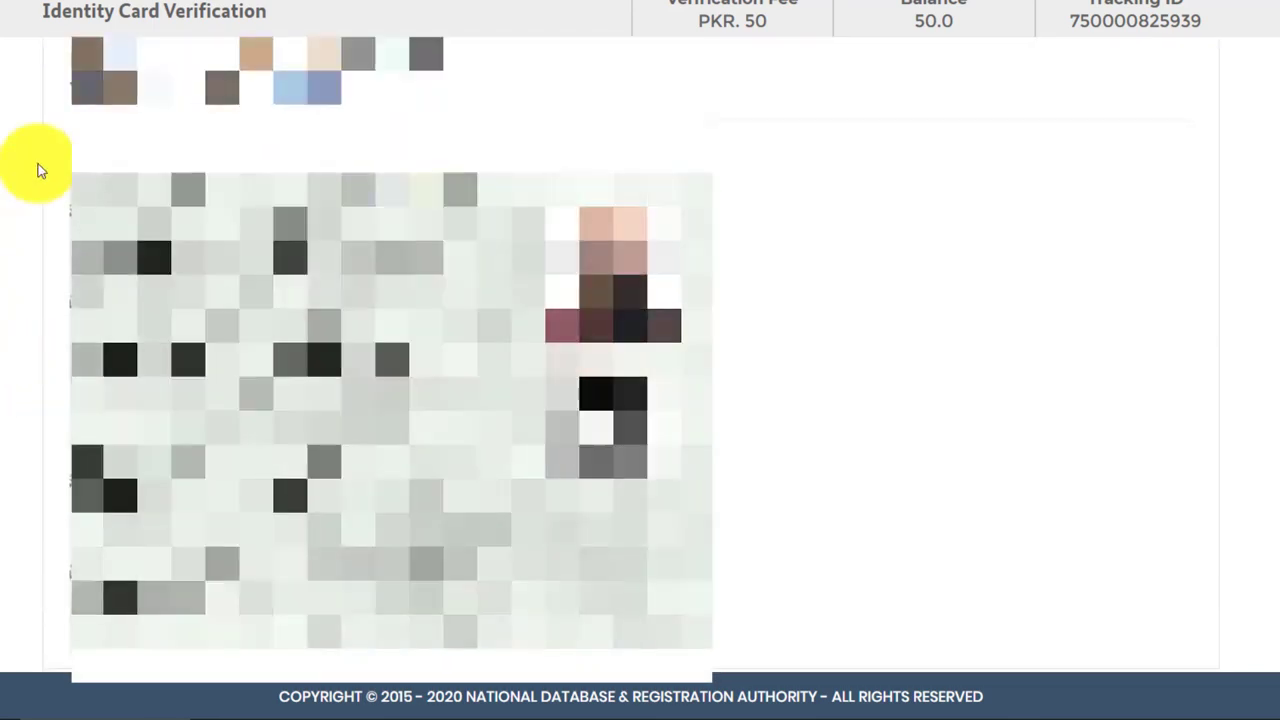
scroll(640, 360, "down", 2)
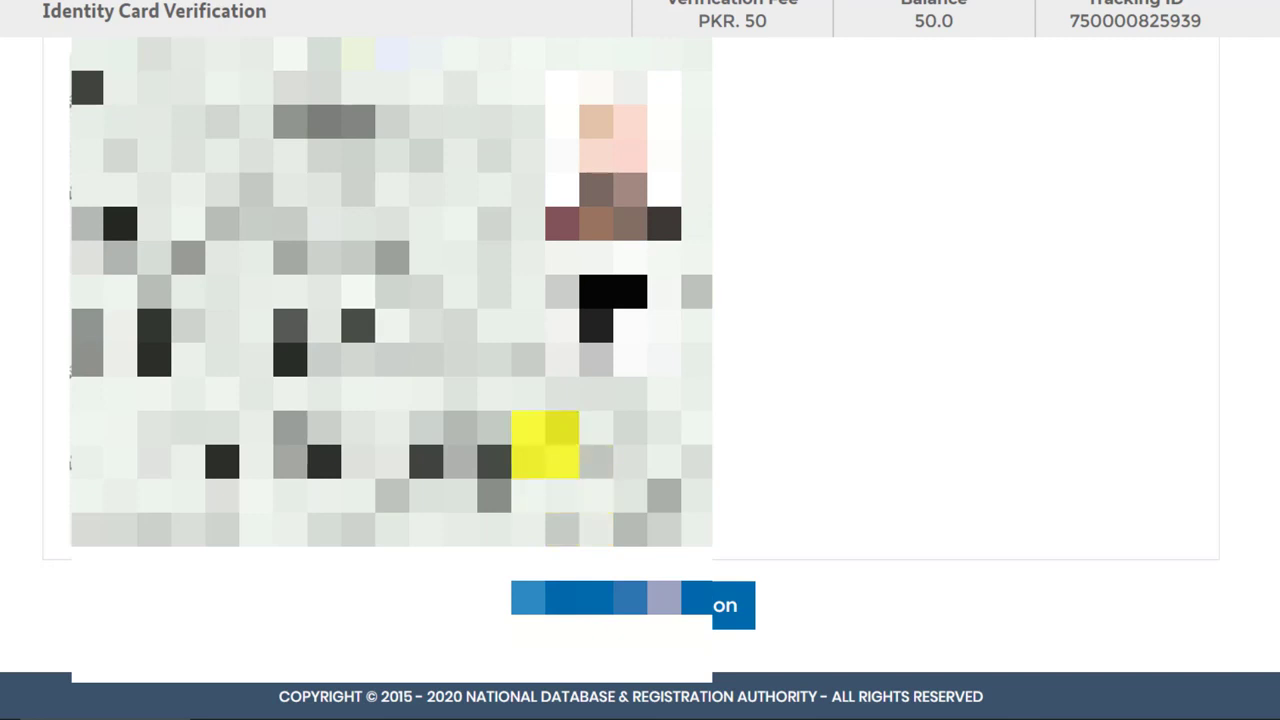
scroll(640, 360, "up", 5)
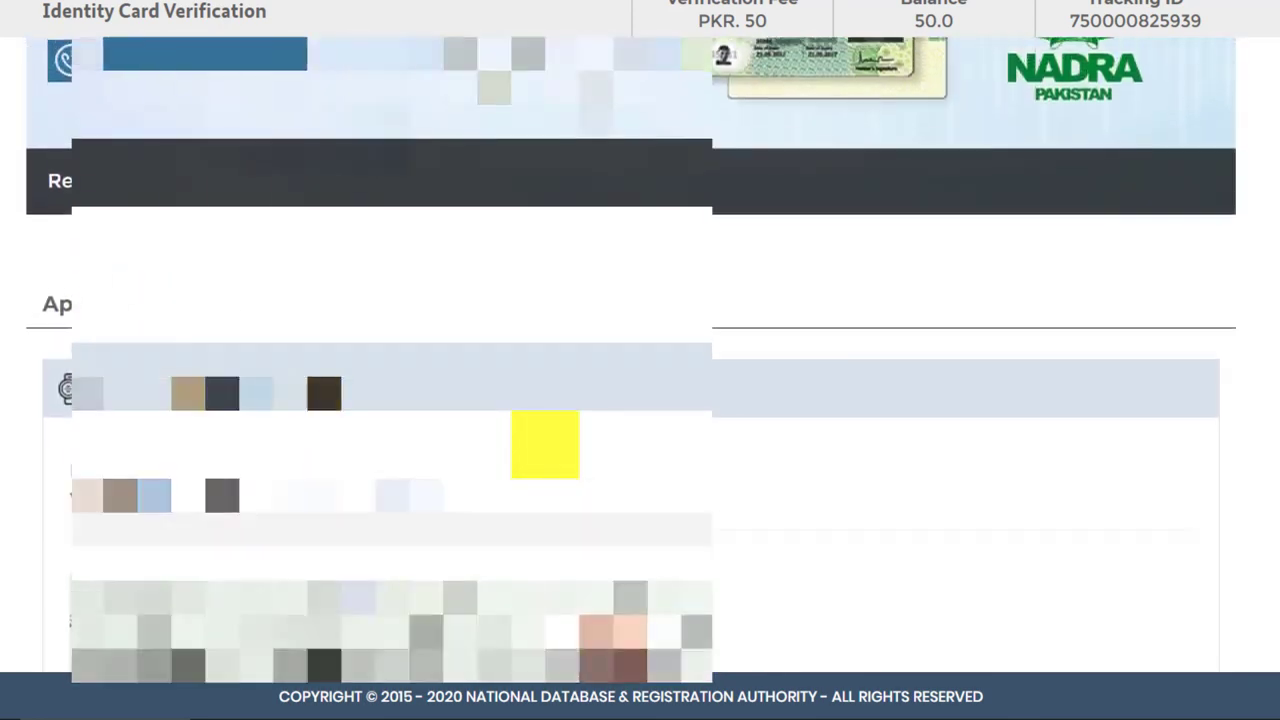
scroll(640, 360, "up", 3)
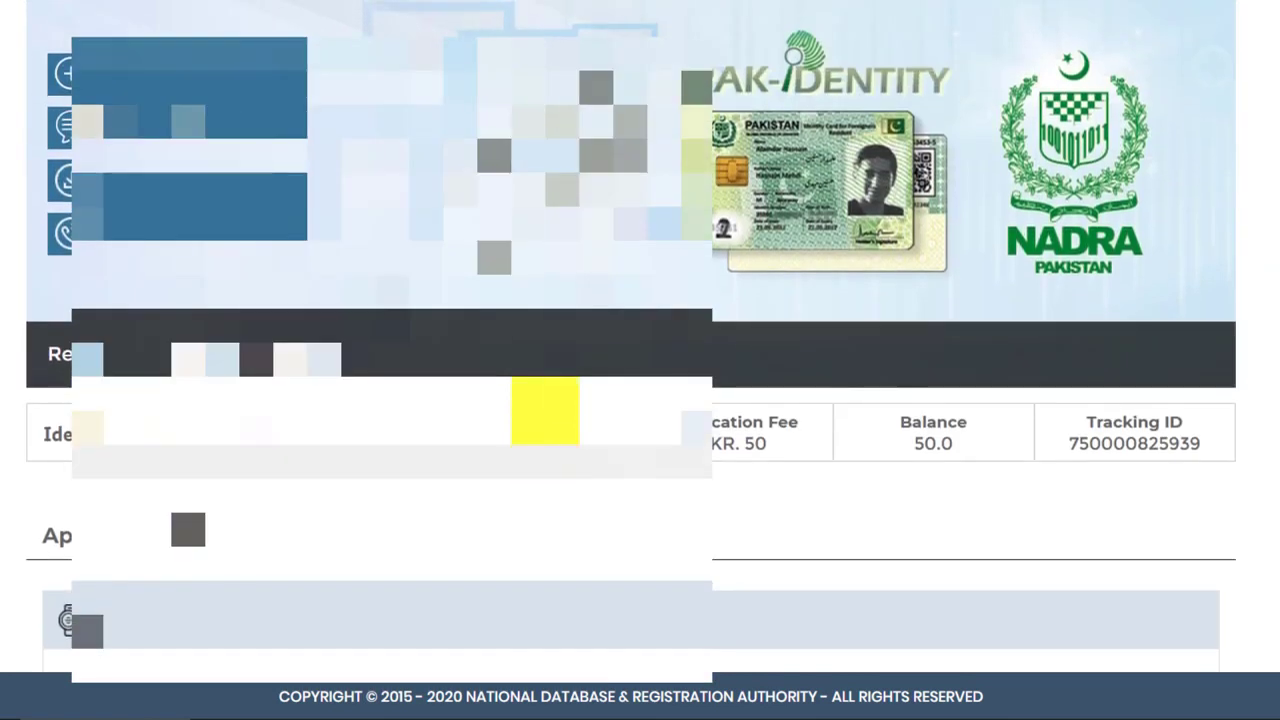